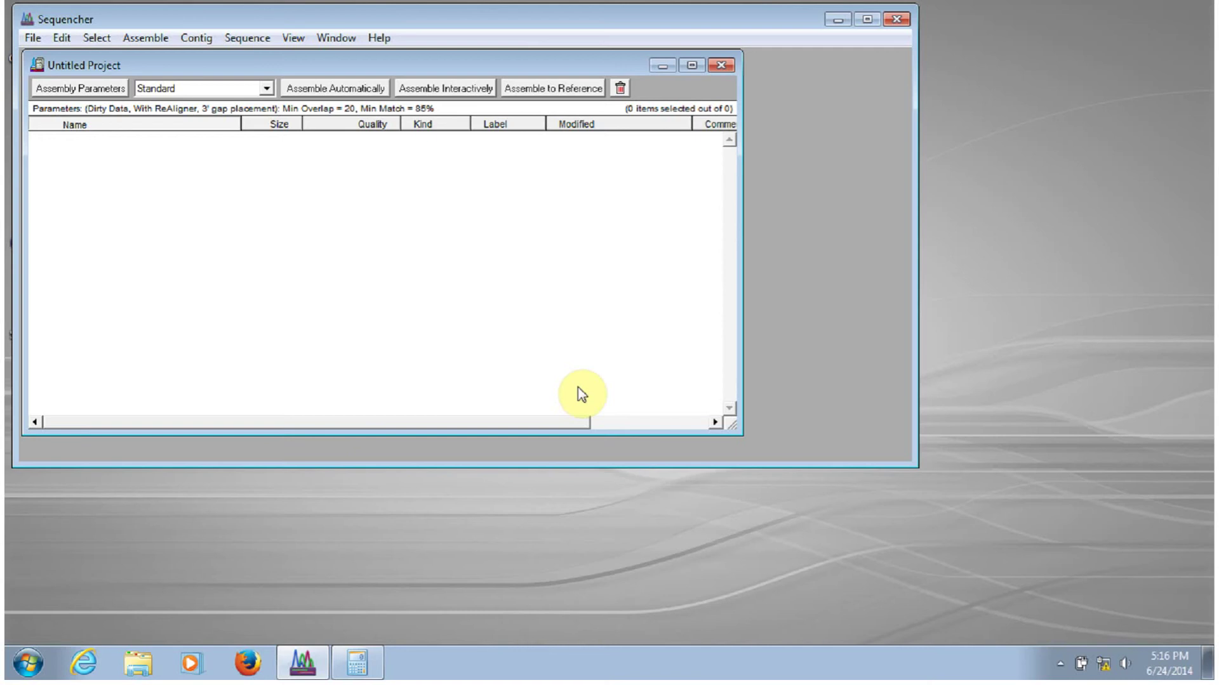
- Import all nine fragment files (1-Forward to 5-Forward reads) from the Demo Sequences folder, then deselect them
{"action": "left_click", "coordinate": [32, 39]}
{"action": "mouse_move", "coordinate": [113, 166]}
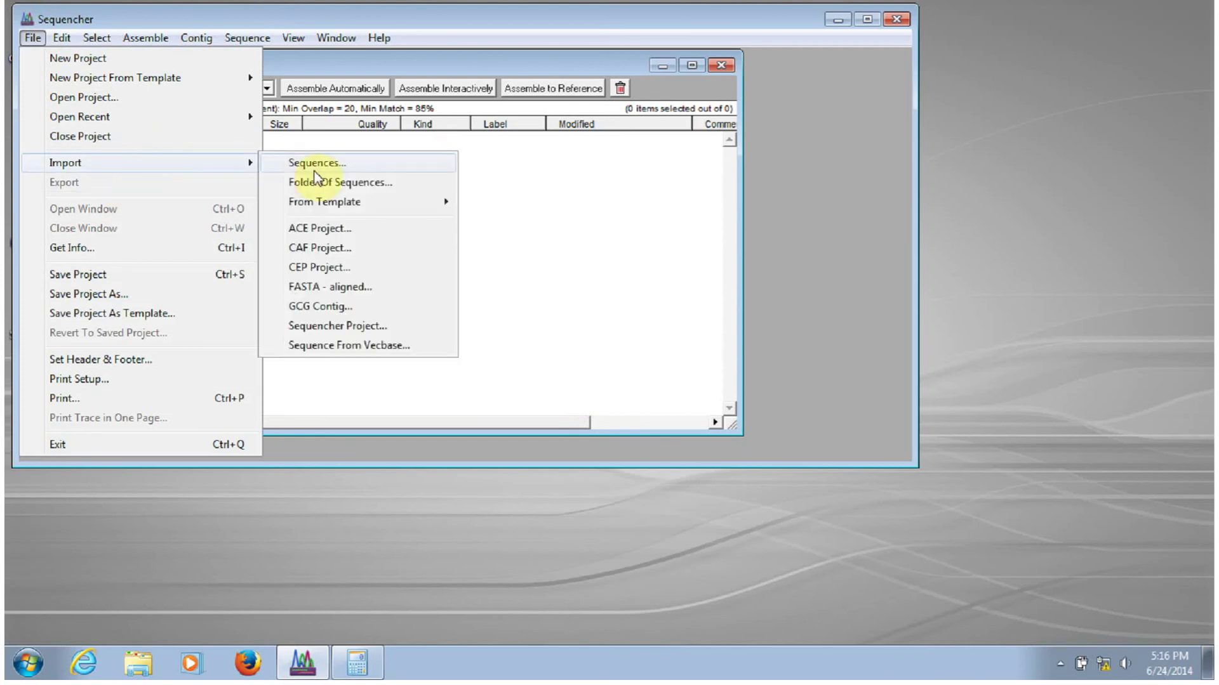
{"action": "left_click", "coordinate": [336, 184]}
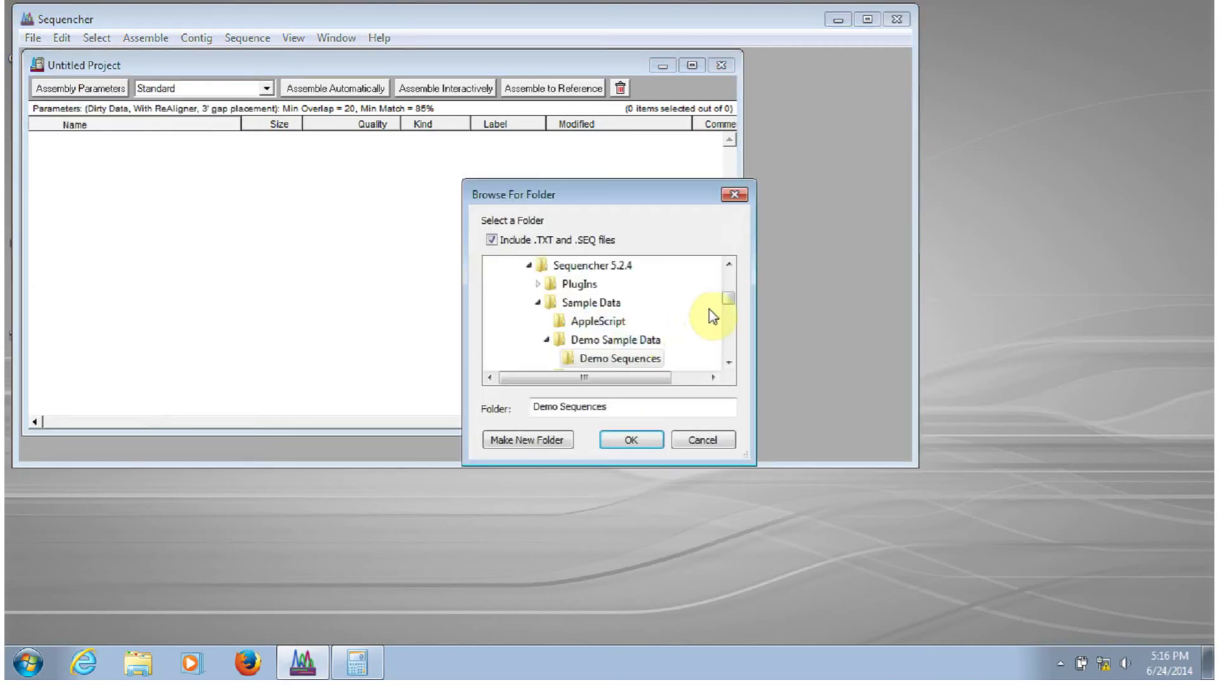
{"action": "left_click", "coordinate": [730, 304]}
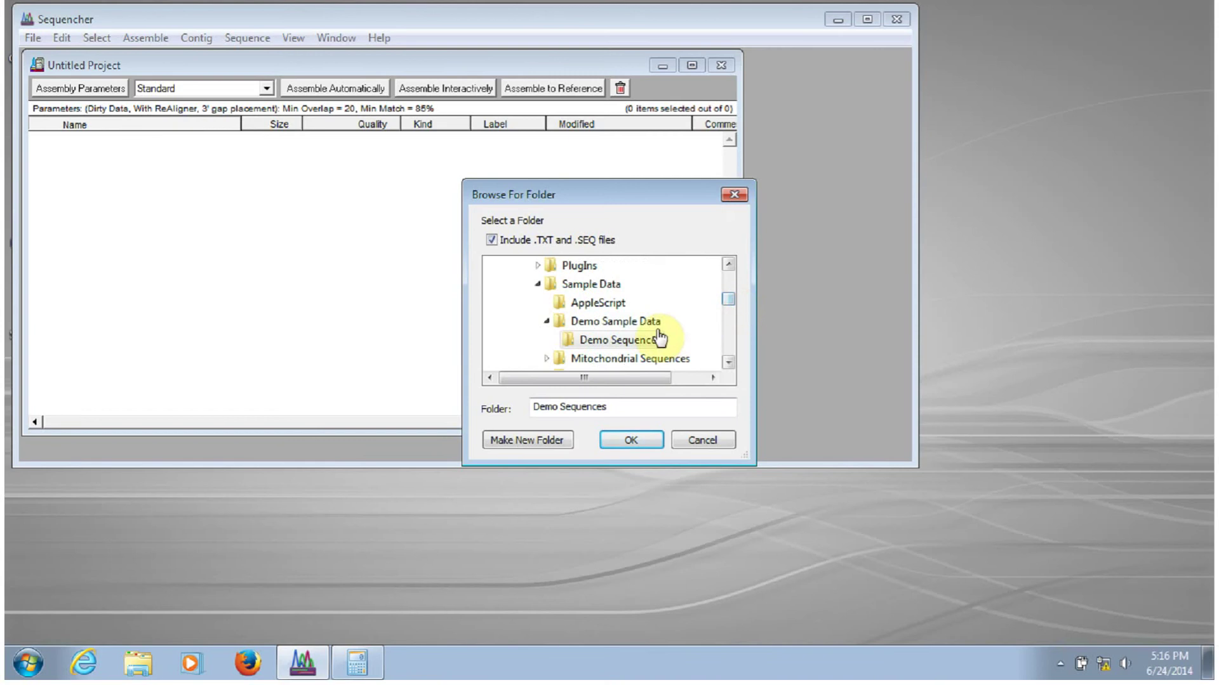
{"action": "left_click", "coordinate": [630, 338]}
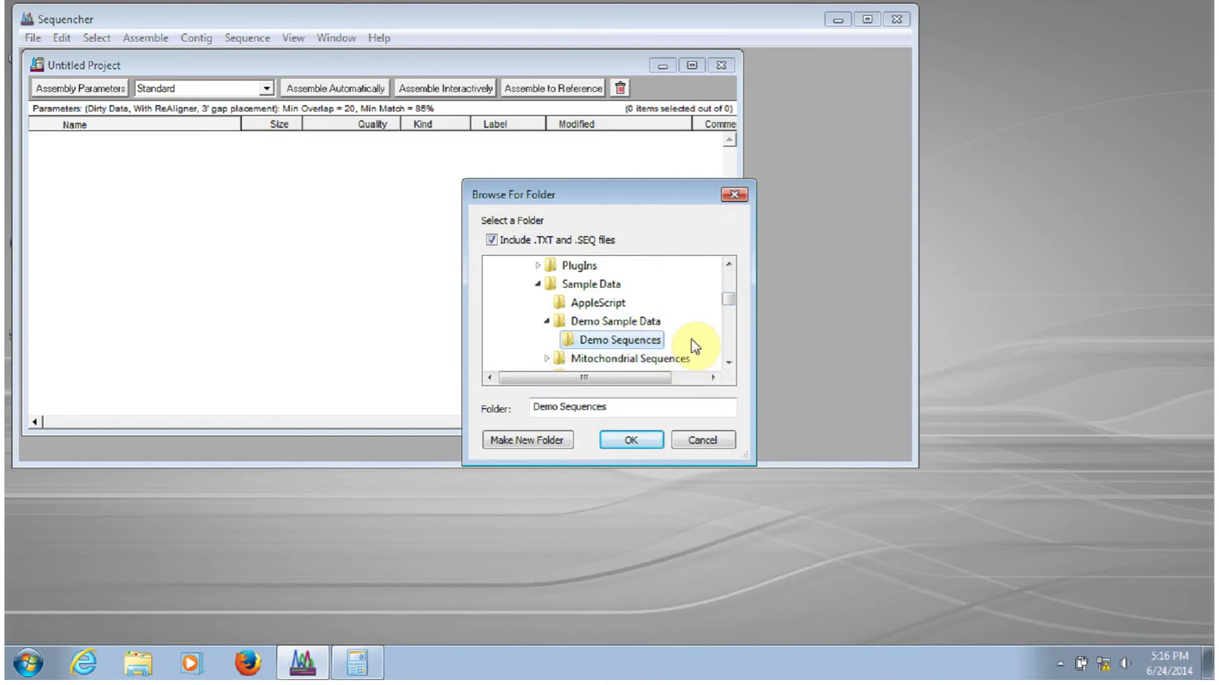
{"action": "left_click", "coordinate": [639, 438]}
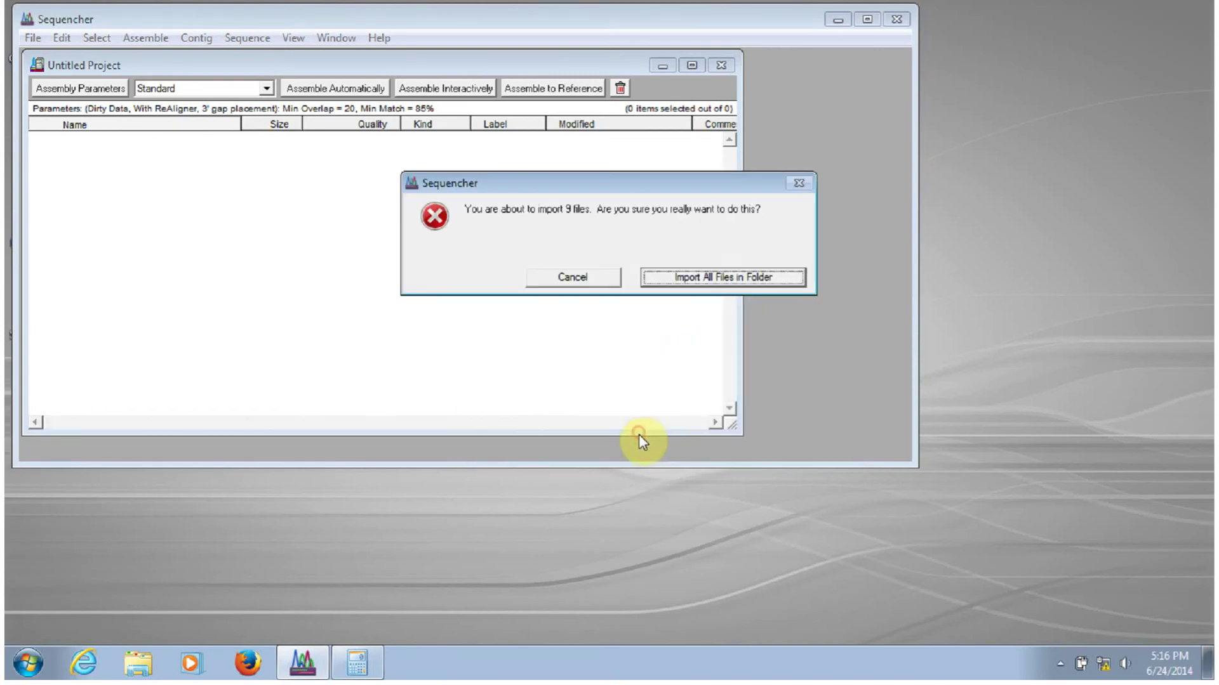
{"action": "left_click", "coordinate": [701, 278]}
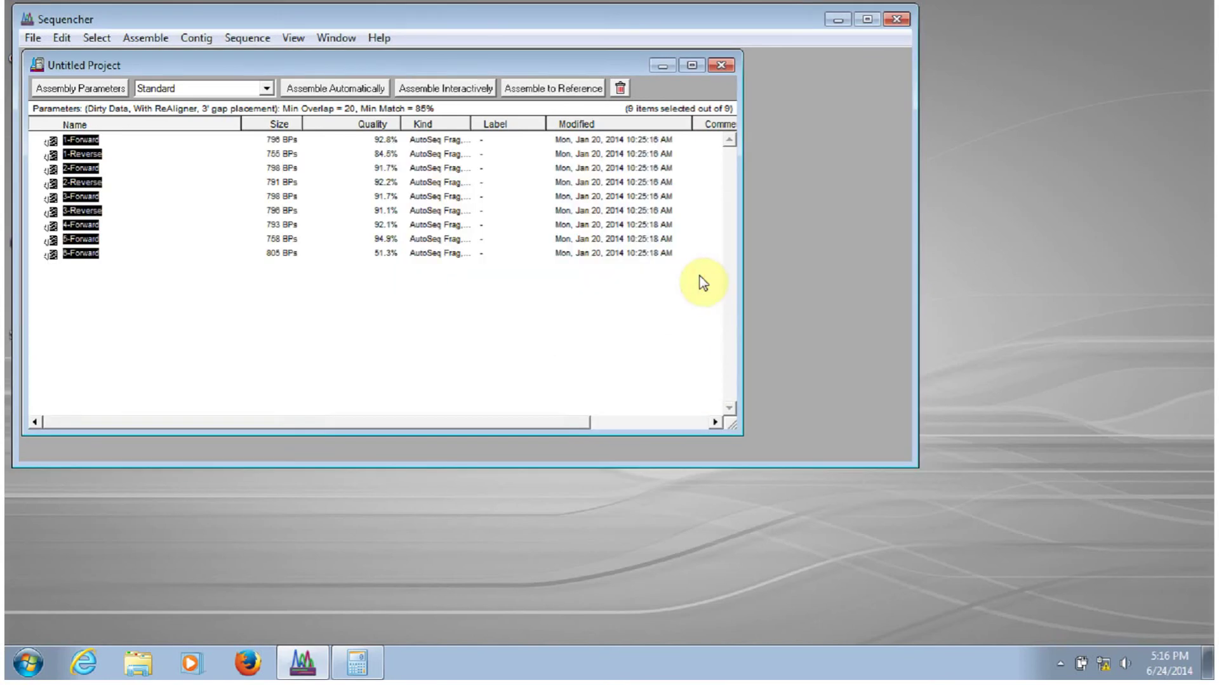
{"action": "left_click", "coordinate": [375, 315]}
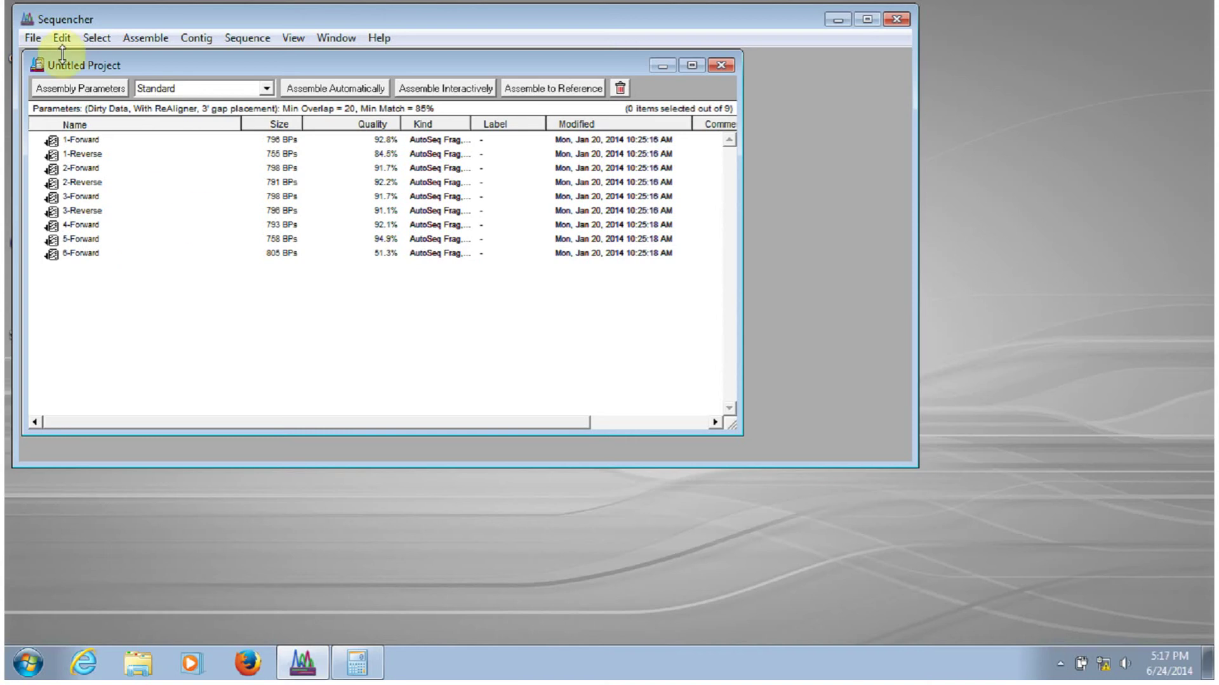
- Re-import 1-Forward, 1-Reverse, 2-Forward and 2-Reverse from Demo Sequences, bringing the project to 13 items
{"action": "left_click", "coordinate": [33, 37]}
{"action": "mouse_move", "coordinate": [162, 166]}
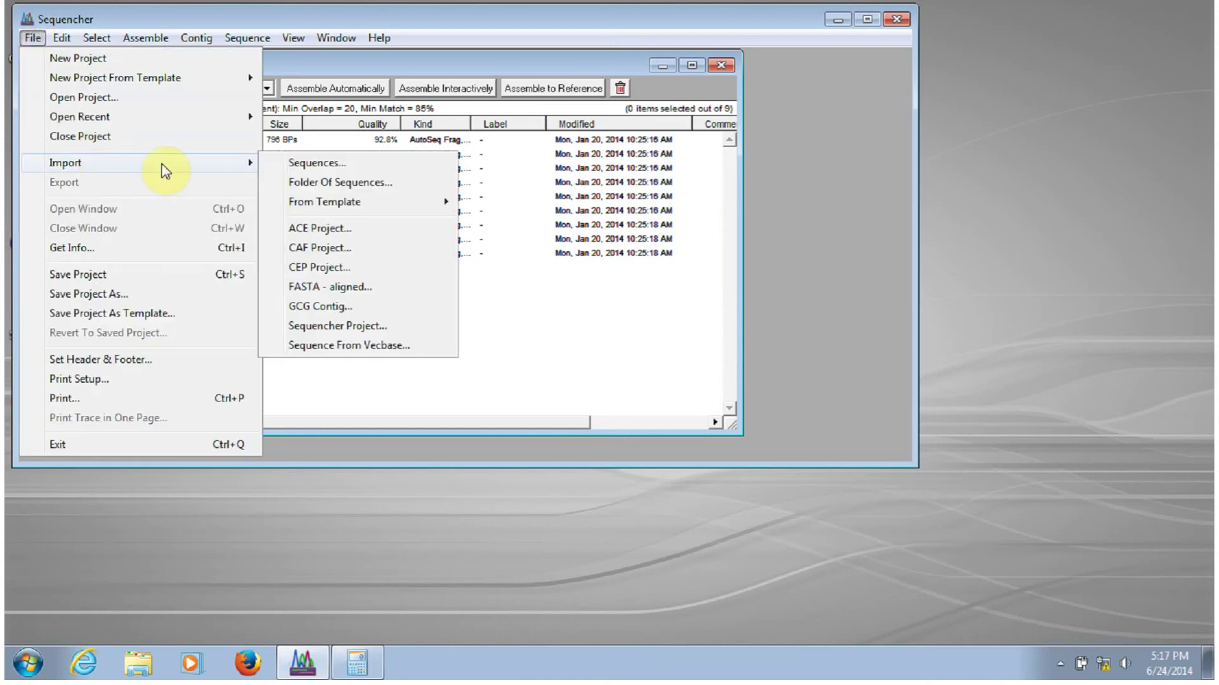
{"action": "left_click", "coordinate": [326, 167]}
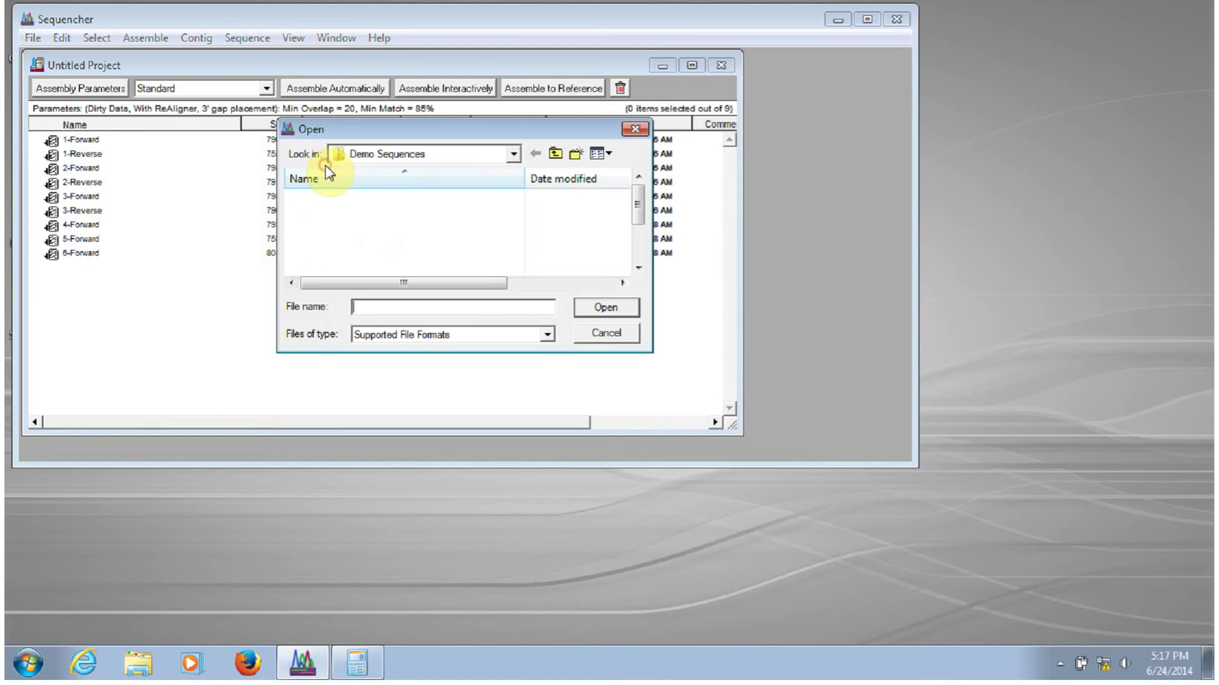
{"action": "left_click", "coordinate": [337, 198]}
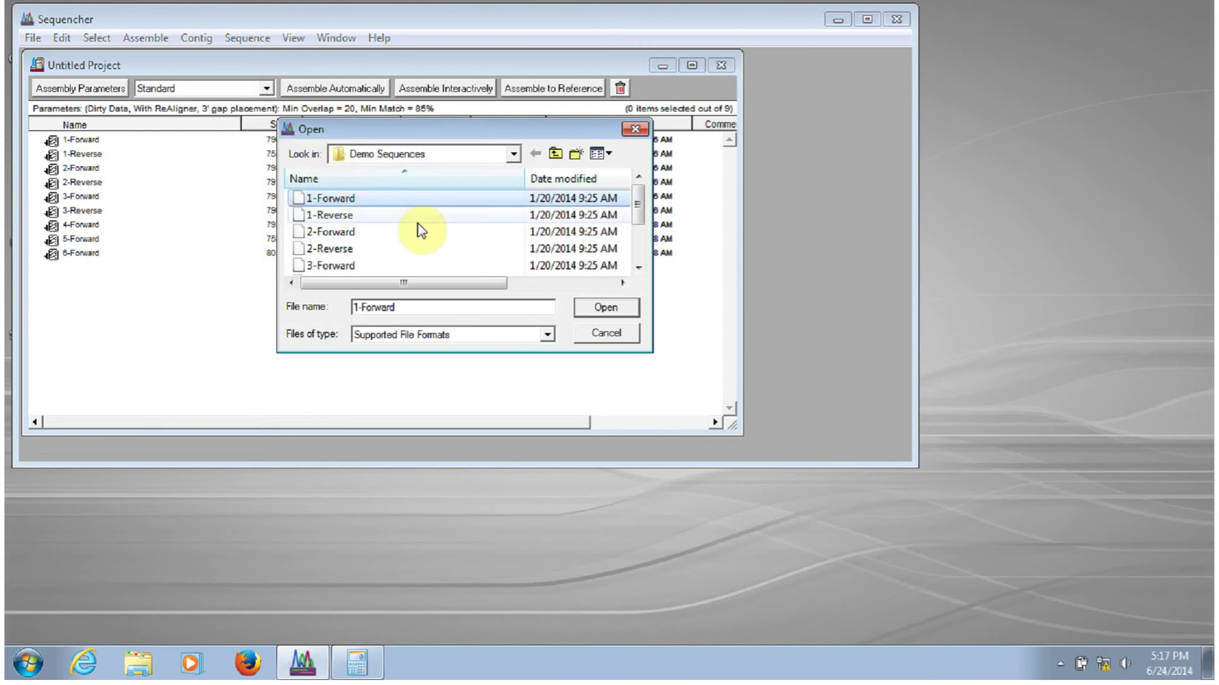
{"action": "left_click", "coordinate": [343, 253], "text": "shift"}
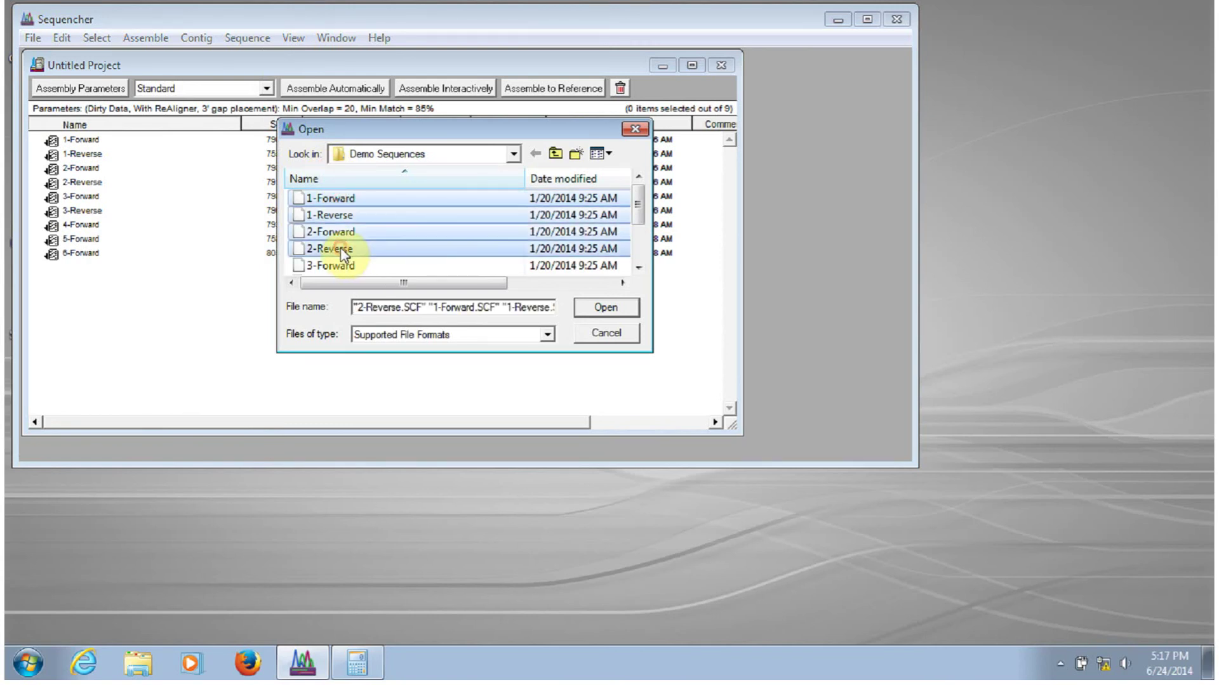
{"action": "left_click", "coordinate": [604, 307]}
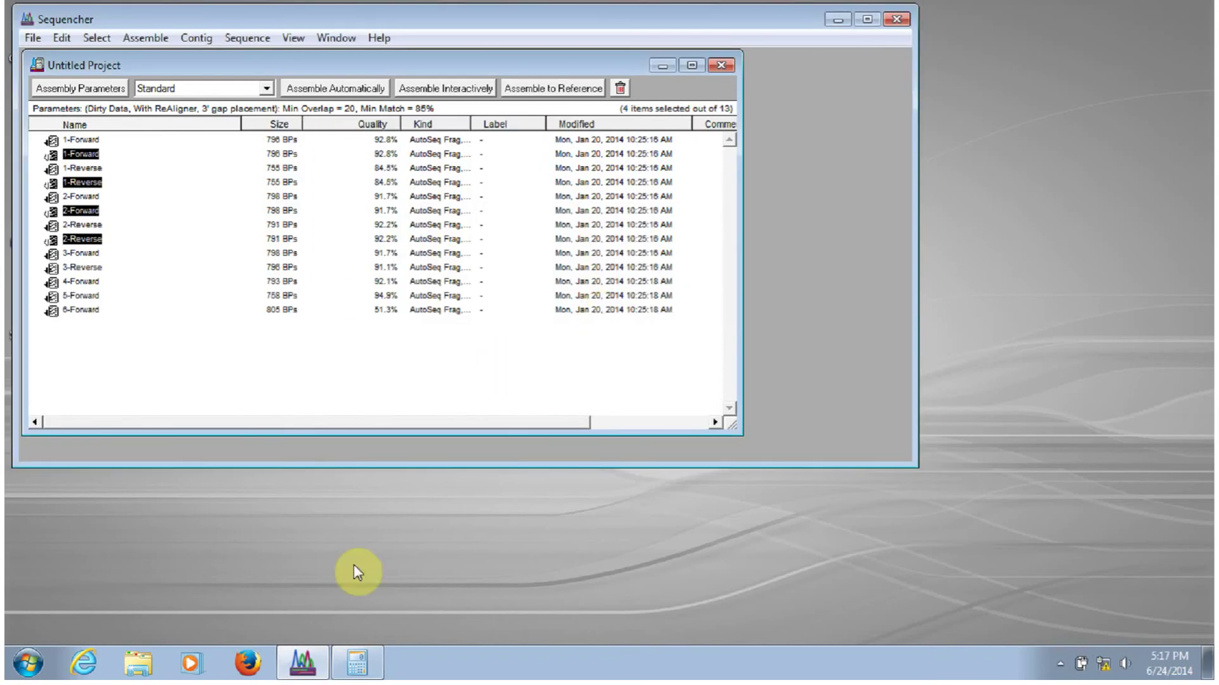
- In Explorer, browse to Sequencher 5.2.4\Sample Data\Demo Sample Data\Demo Sequences and drag 3-Forward through 5-Forward into the project
{"action": "left_click", "coordinate": [139, 663]}
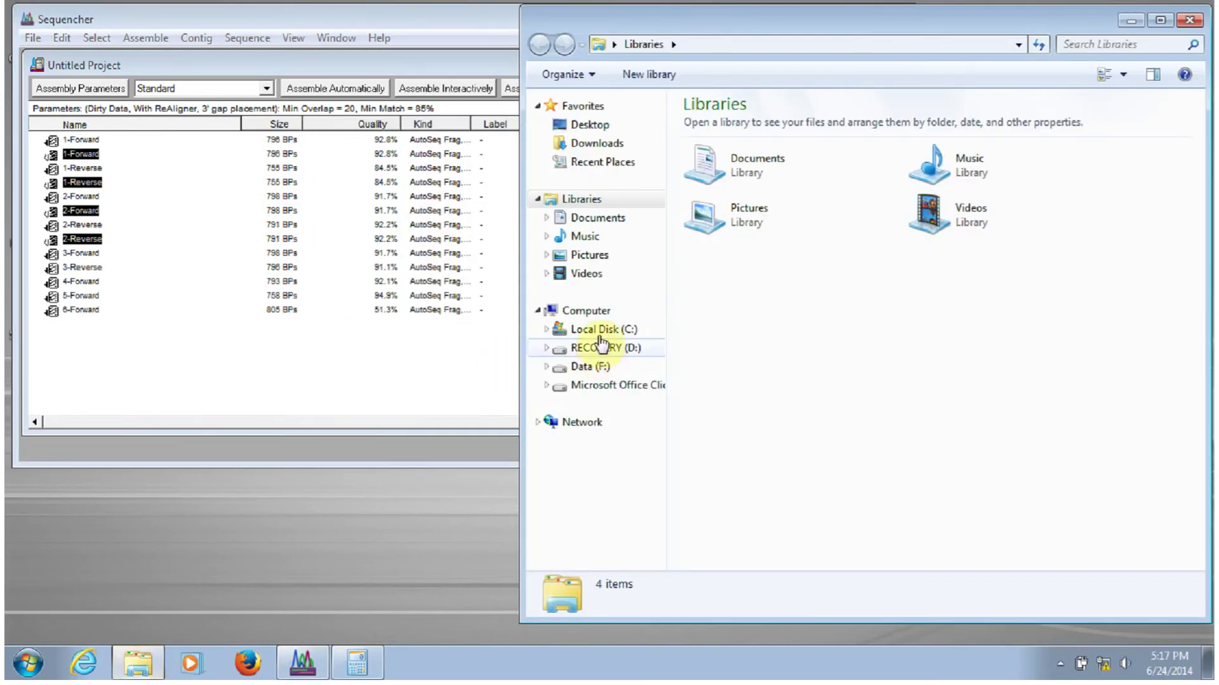
{"action": "left_click", "coordinate": [597, 329]}
{"action": "double_click", "coordinate": [751, 198]}
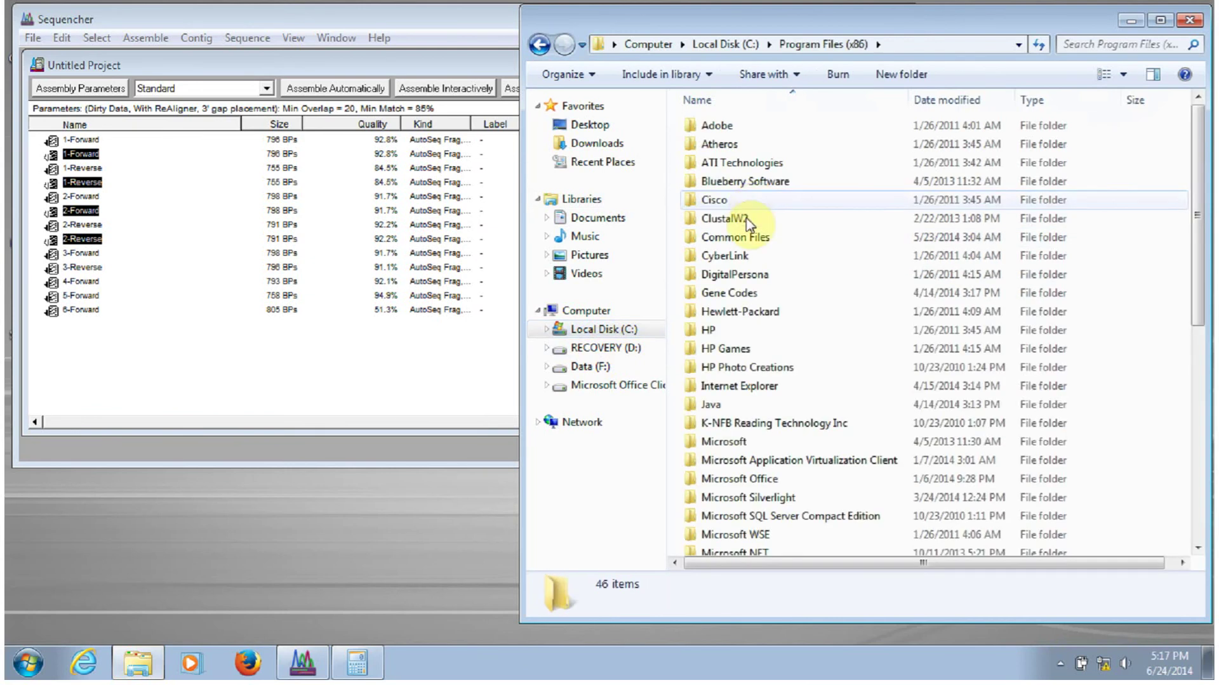
{"action": "double_click", "coordinate": [735, 295]}
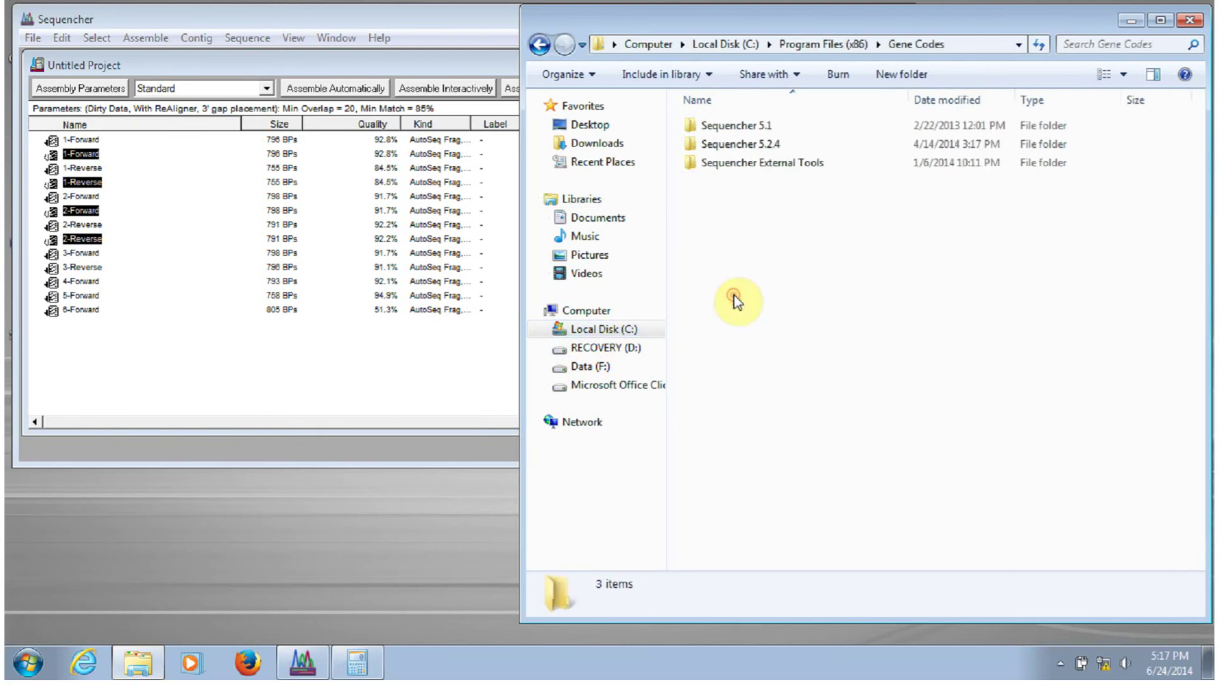
{"action": "double_click", "coordinate": [734, 144]}
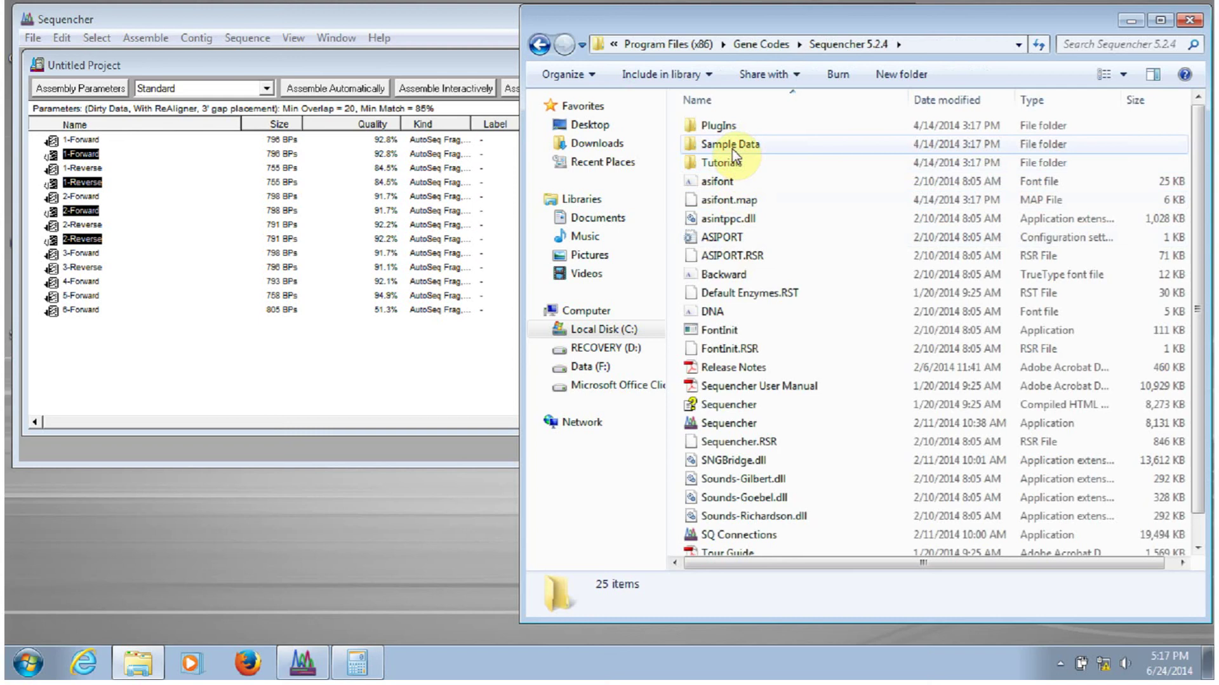
{"action": "double_click", "coordinate": [733, 152]}
{"action": "double_click", "coordinate": [735, 143]}
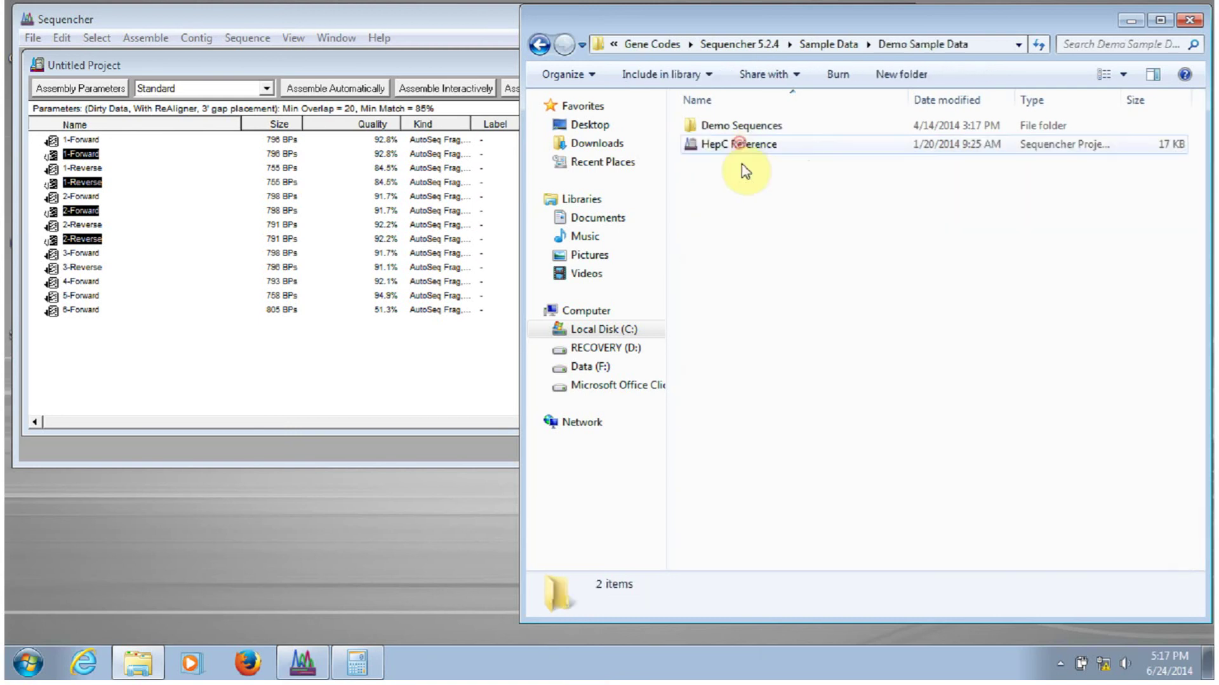
{"action": "double_click", "coordinate": [736, 125]}
{"action": "left_click", "coordinate": [738, 202]}
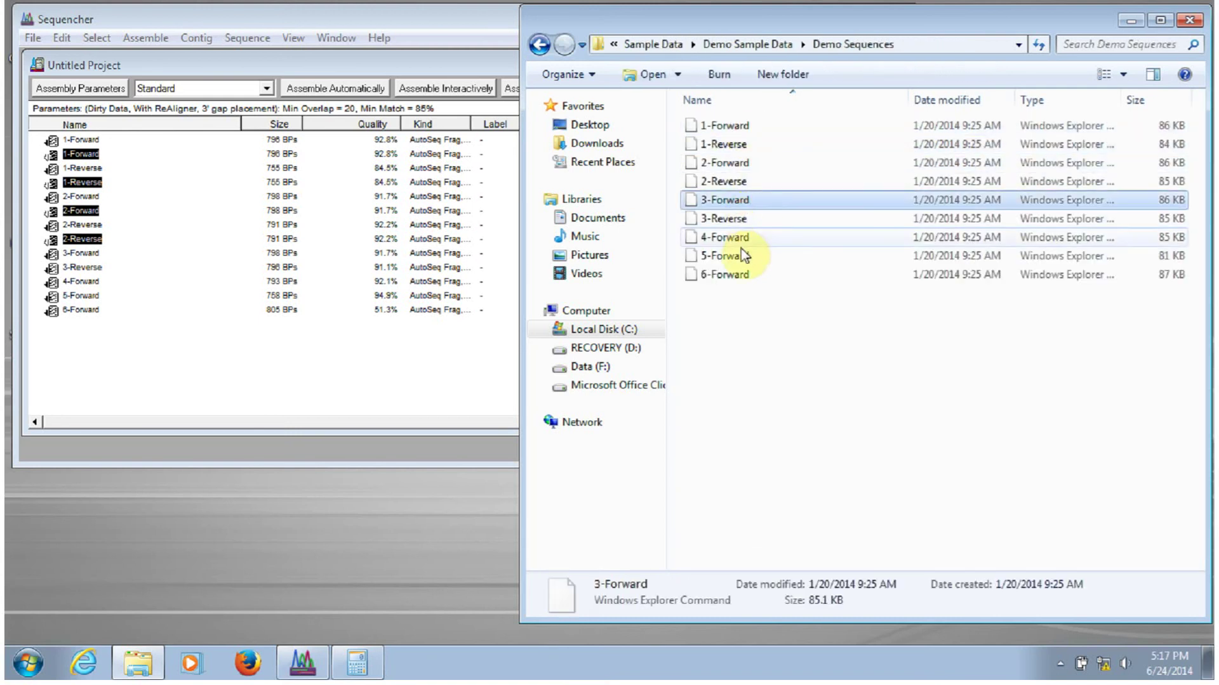
{"action": "left_click", "coordinate": [742, 251], "text": "shift"}
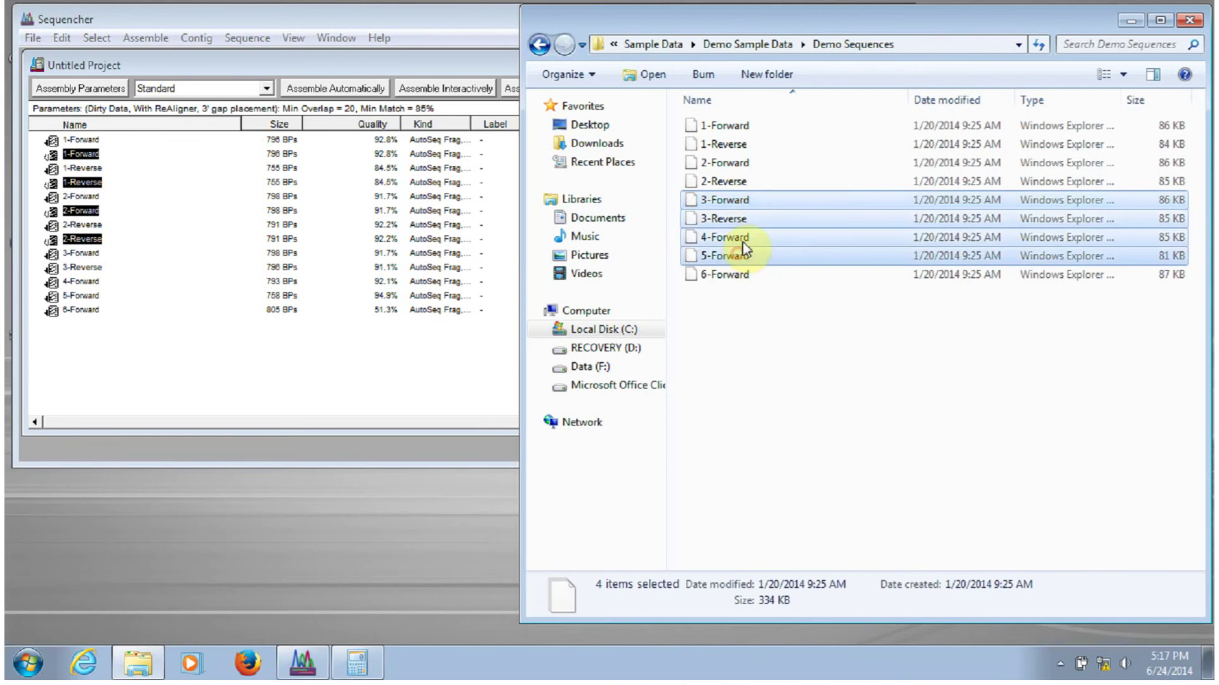
{"action": "left_click_drag", "start_coordinate": [742, 242], "coordinate": [97, 322]}
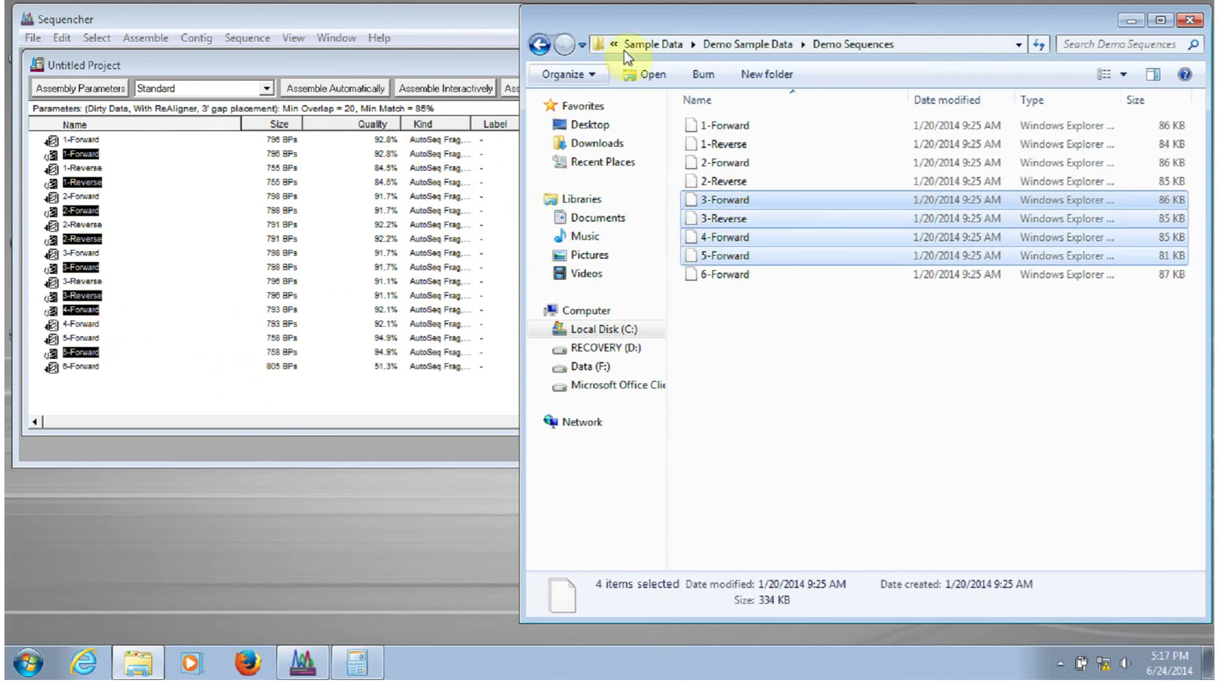
- Close Explorer, then delete all 17 project items and throw them away
{"action": "left_click", "coordinate": [1187, 20]}
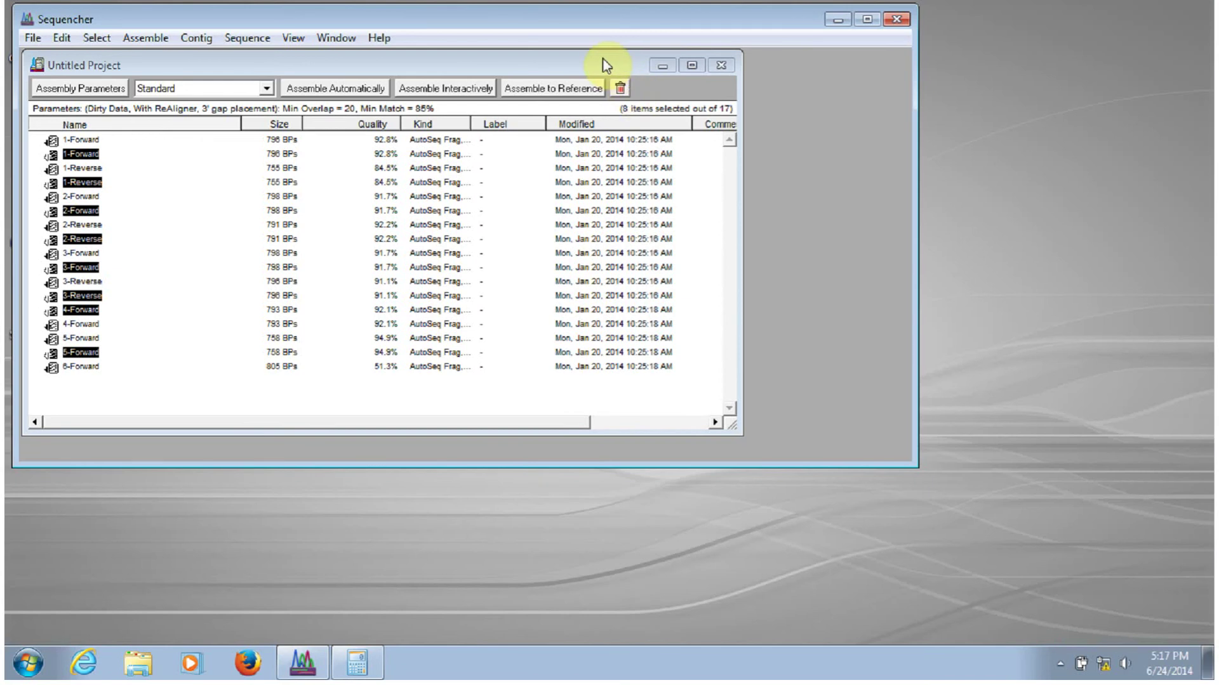
{"action": "left_click", "coordinate": [80, 140]}
{"action": "left_click", "coordinate": [85, 368], "text": "shift"}
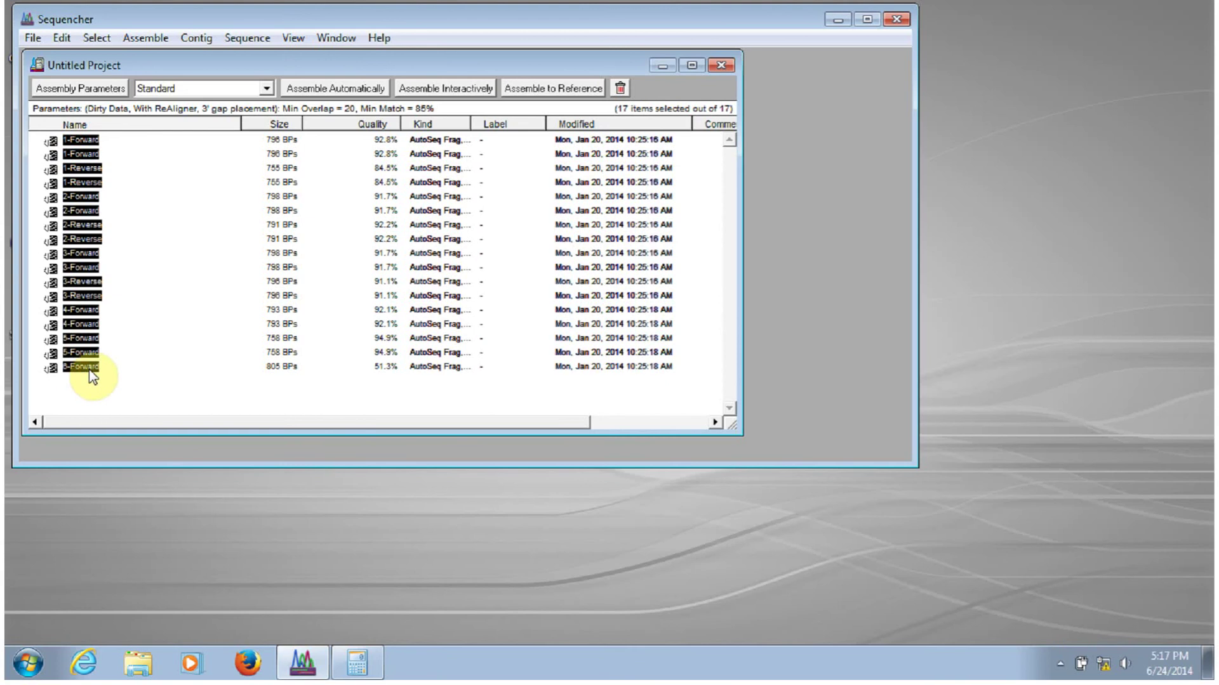
{"action": "key", "text": "Delete"}
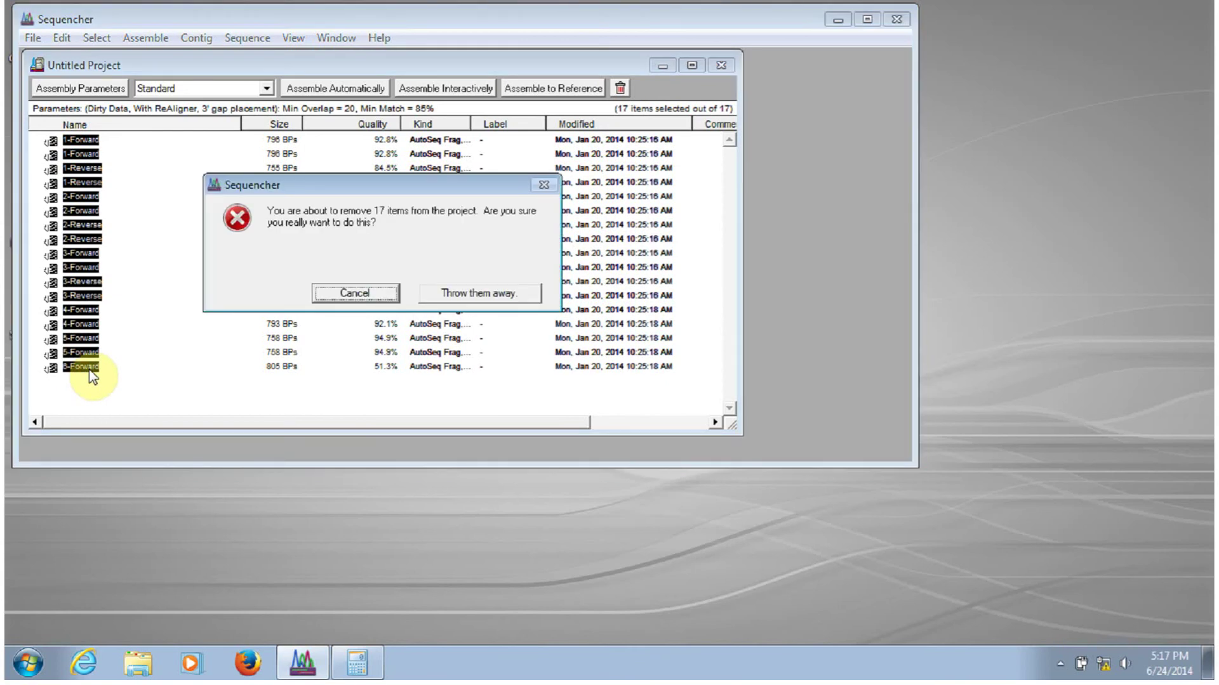
{"action": "left_click", "coordinate": [490, 297]}
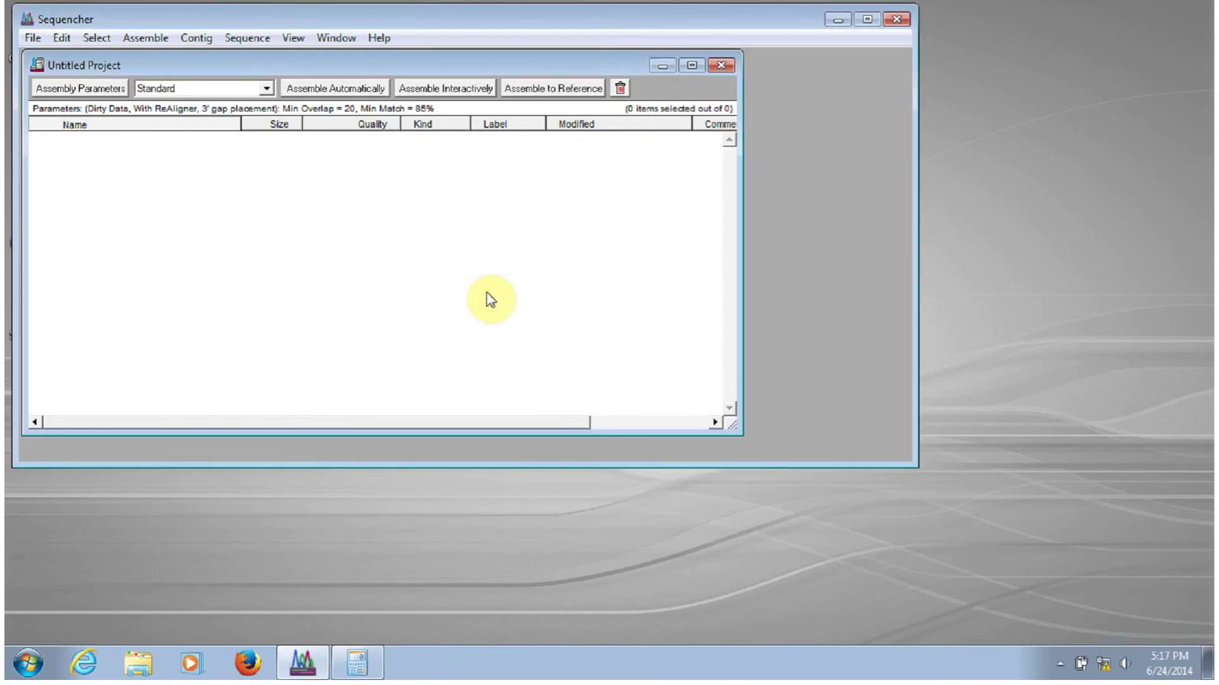
{"action": "left_click", "coordinate": [29, 39]}
- Open the More on SNP Hunting project read-only and scroll to its last entry, Reference with 3 exons
{"action": "left_click", "coordinate": [82, 98]}
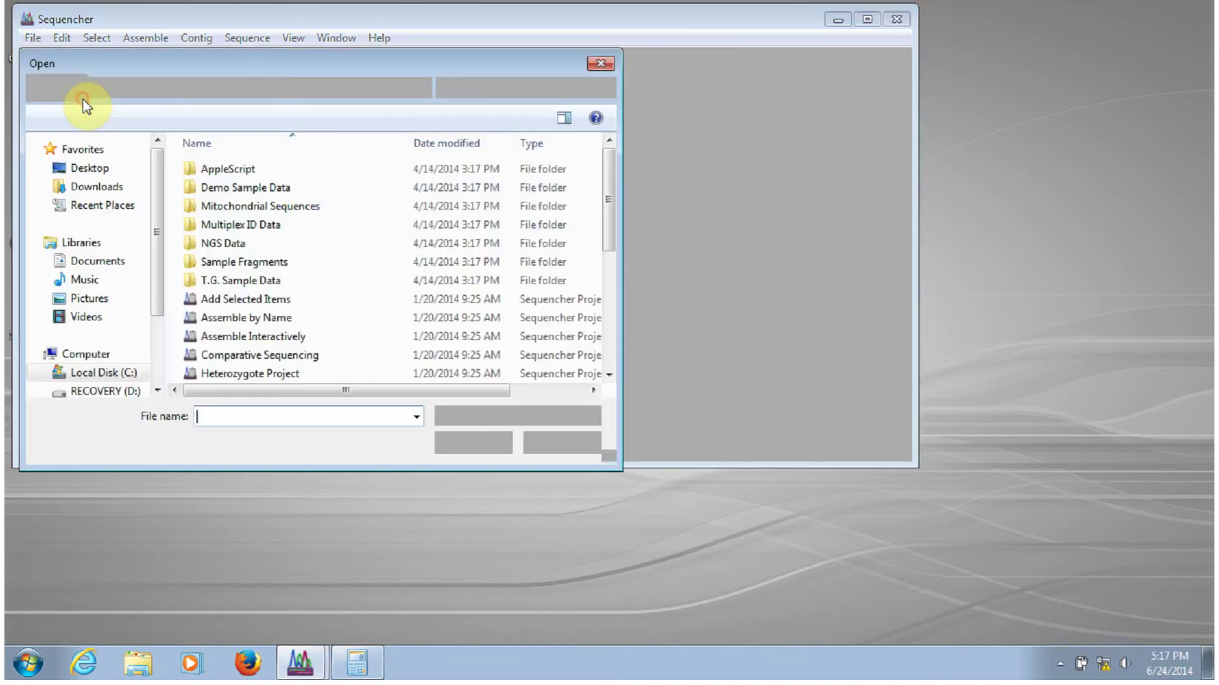
{"action": "left_click_drag", "start_coordinate": [621, 218], "coordinate": [614, 250]}
{"action": "scroll", "coordinate": [620, 280], "scroll_direction": "down", "scroll_amount": 3}
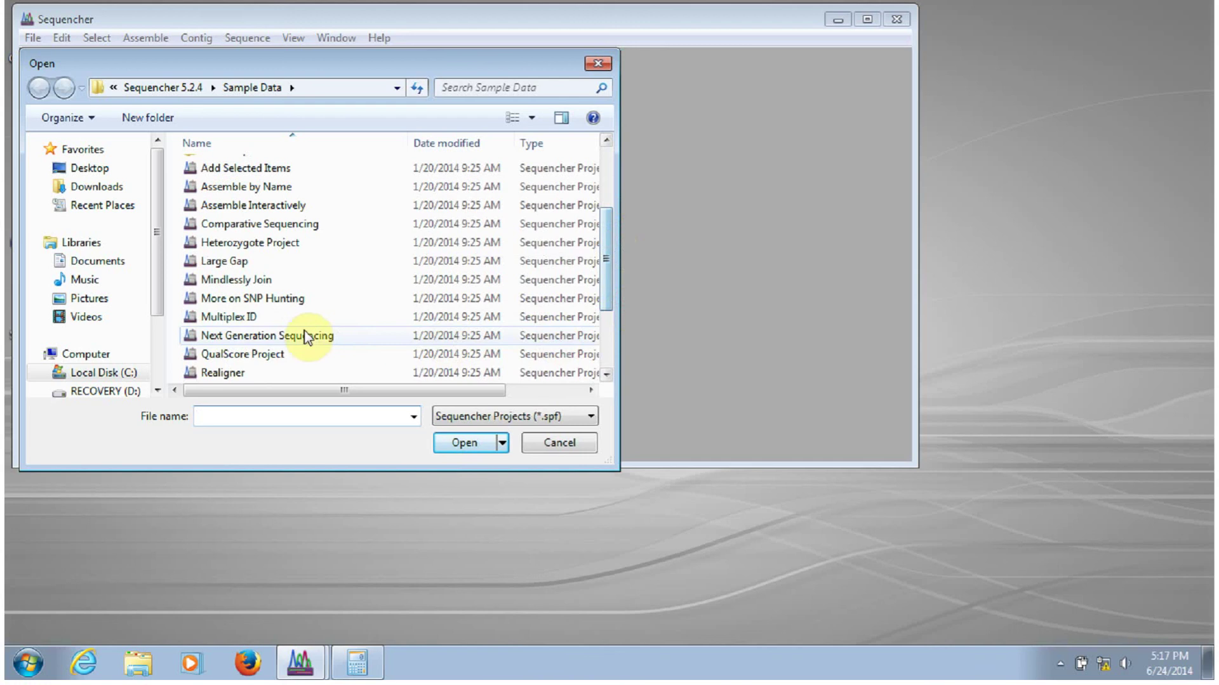
{"action": "left_click", "coordinate": [254, 298]}
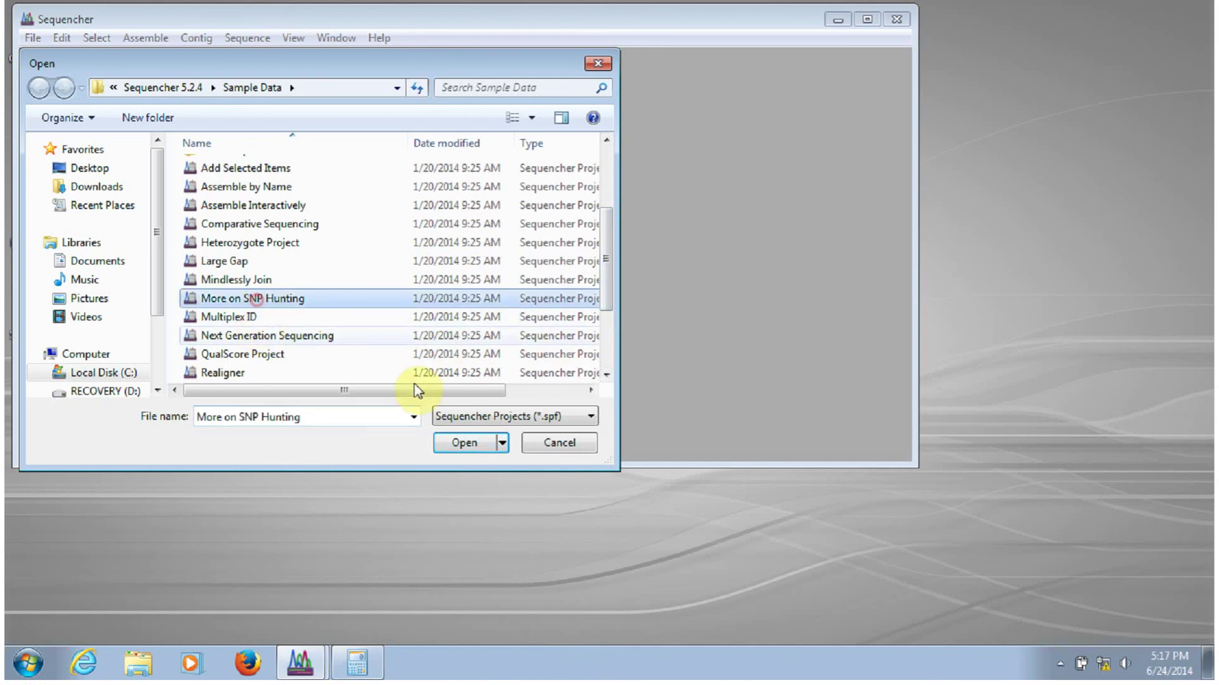
{"action": "left_click", "coordinate": [475, 443]}
{"action": "left_click", "coordinate": [604, 307]}
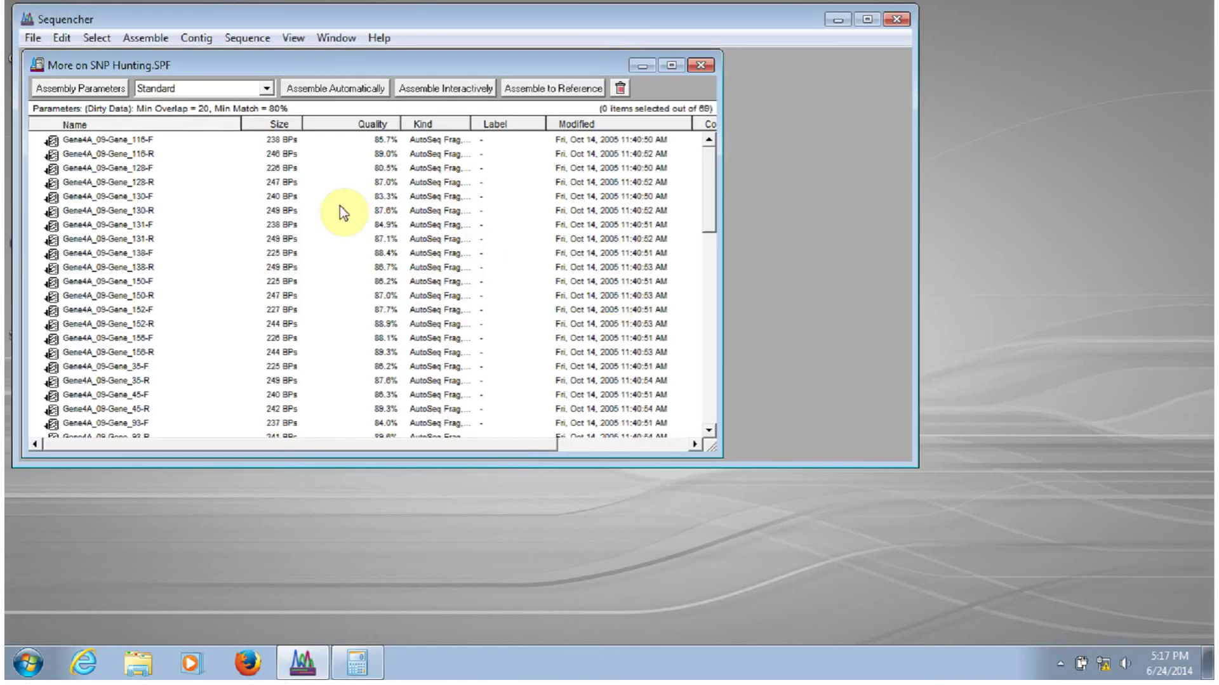
{"action": "left_click_drag", "start_coordinate": [709, 184], "coordinate": [713, 418]}
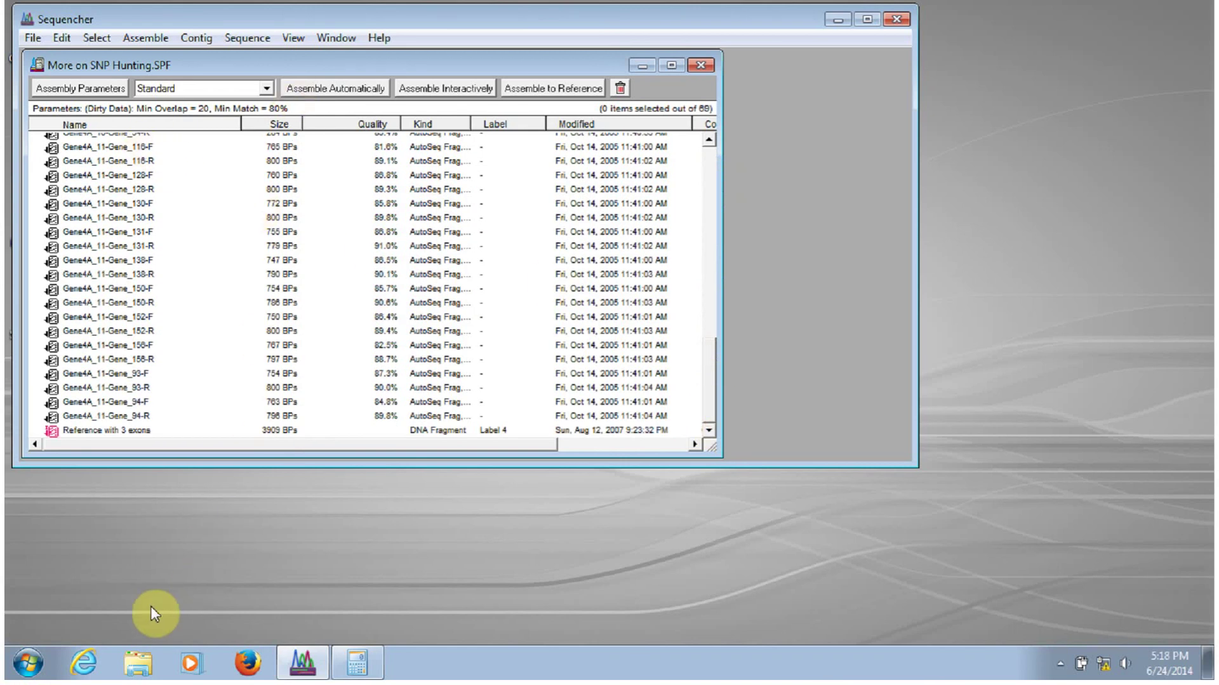
- Import the More on SNP Hunting project via File > Import > Sequencher Project, giving 138 items
{"action": "left_click", "coordinate": [32, 40]}
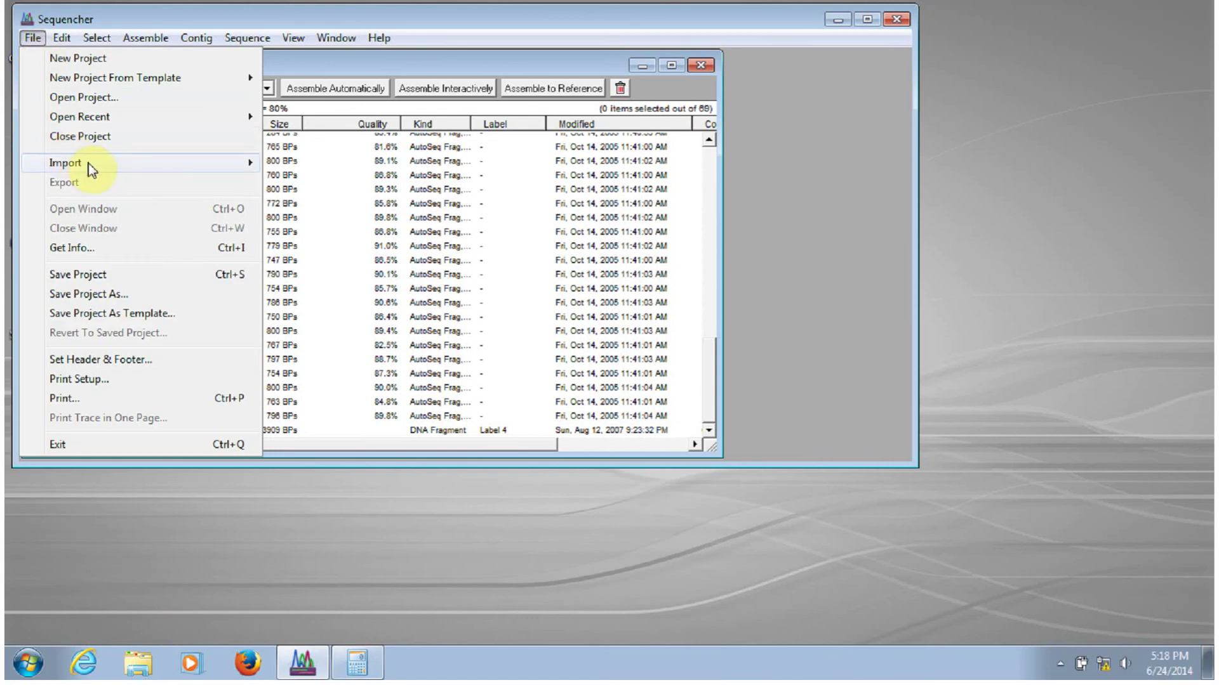
{"action": "mouse_move", "coordinate": [89, 162]}
{"action": "left_click", "coordinate": [333, 324]}
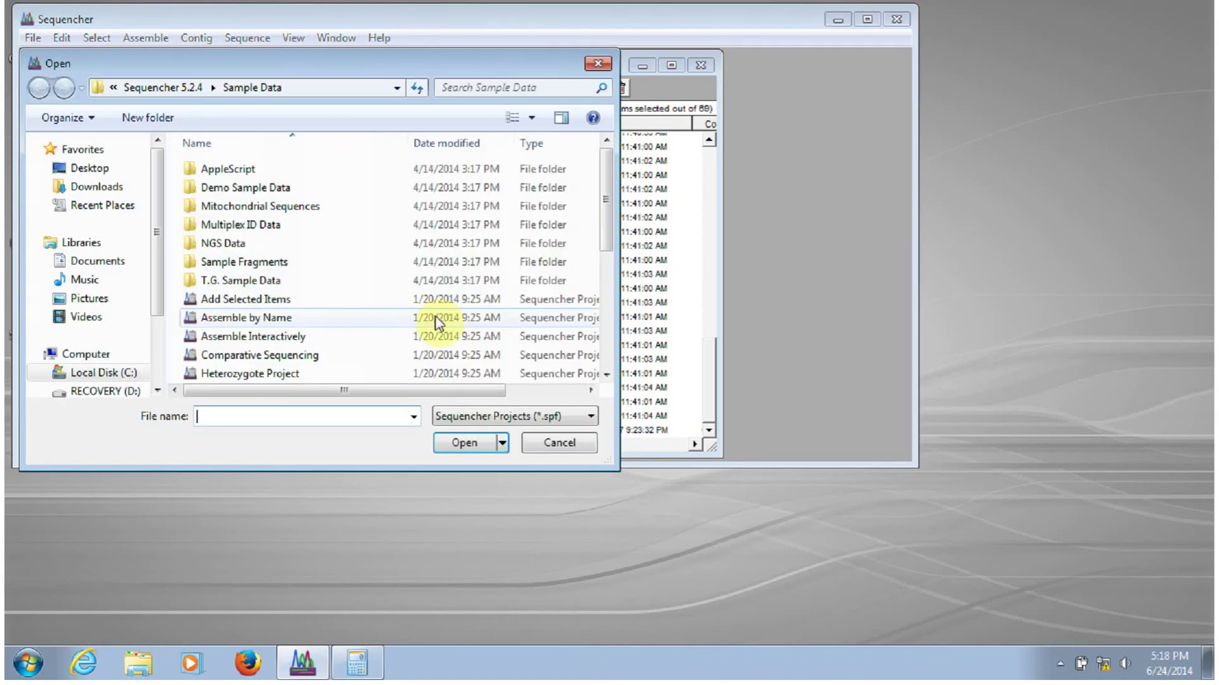
{"action": "left_click_drag", "start_coordinate": [607, 240], "coordinate": [600, 327]}
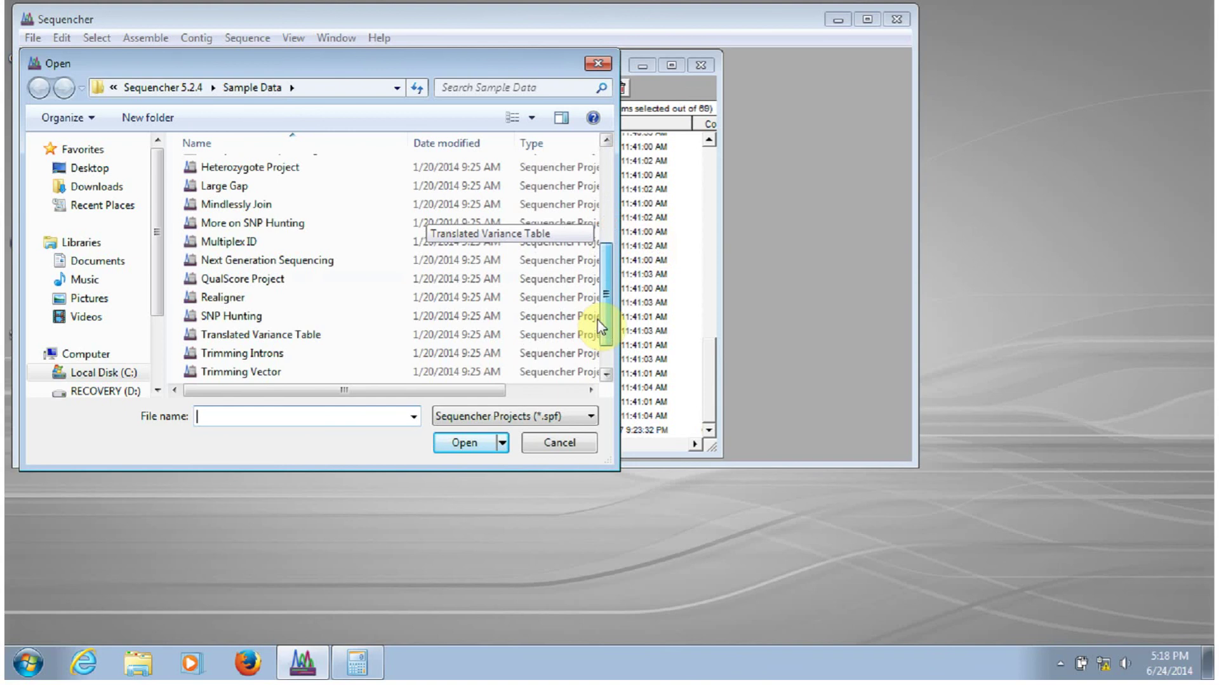
{"action": "left_click", "coordinate": [274, 226]}
{"action": "left_click", "coordinate": [448, 444]}
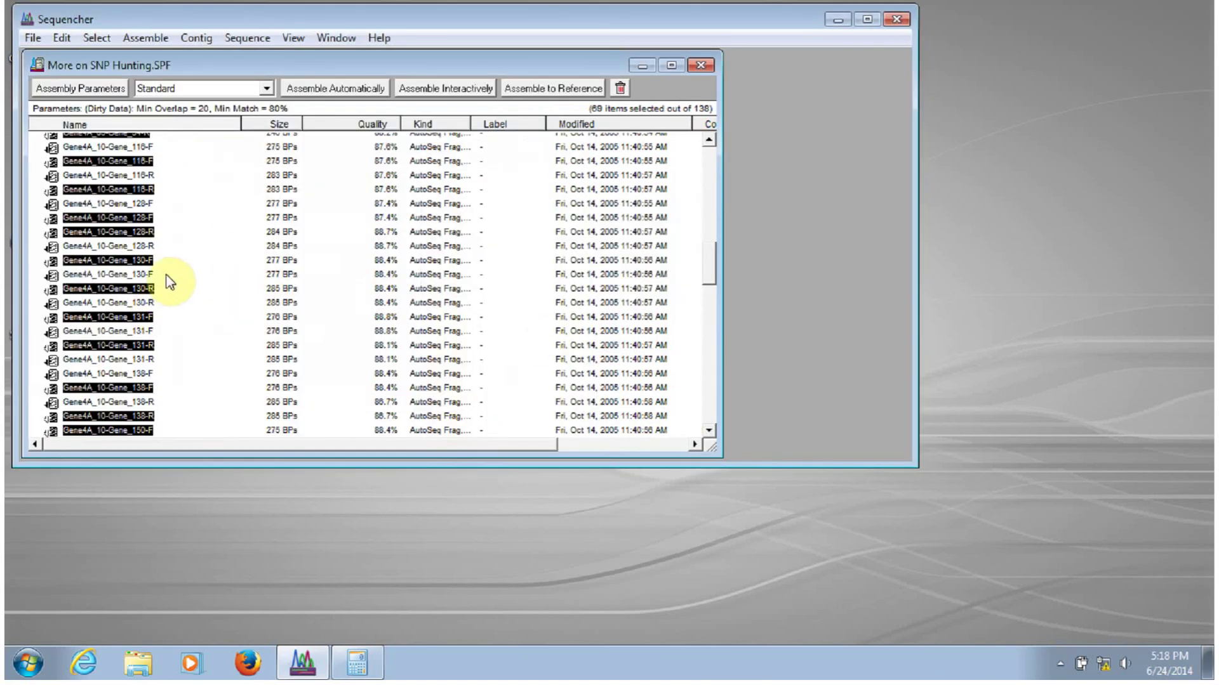
{"action": "left_click", "coordinate": [141, 664]}
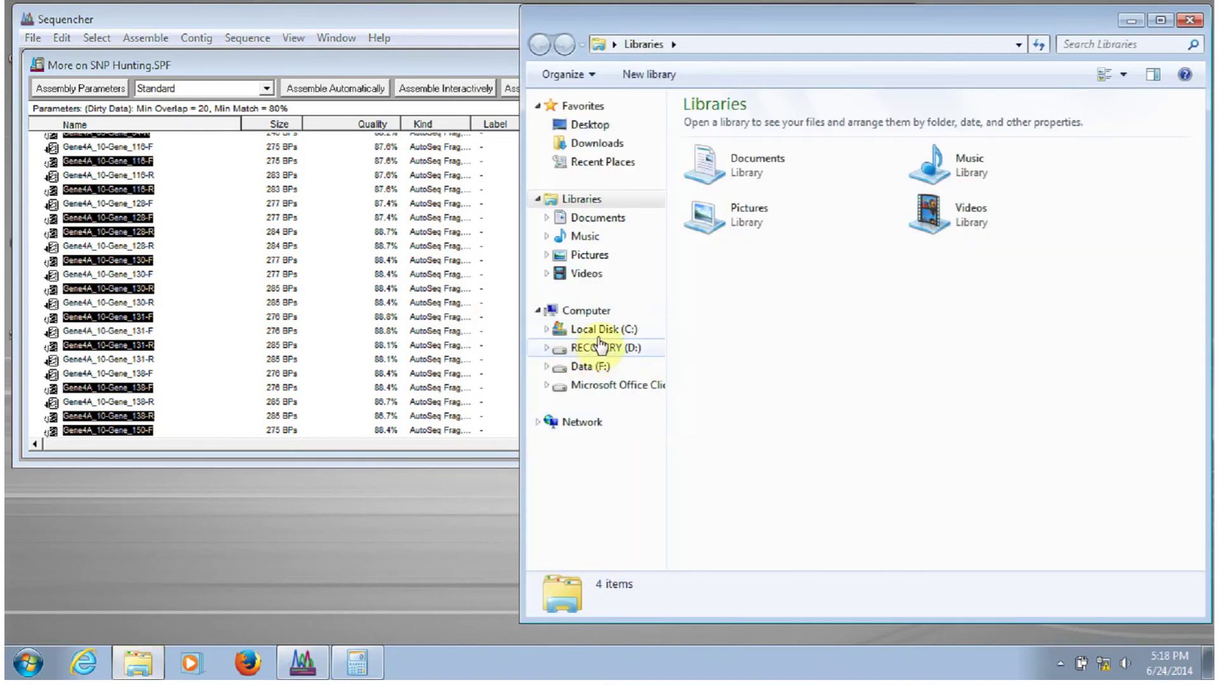
- Drag More on SNP Hunting from Explorer's Sequencher 5.2.4\Sample Data folder into the project, reaching 207 items
{"action": "left_click", "coordinate": [596, 329]}
{"action": "double_click", "coordinate": [729, 201]}
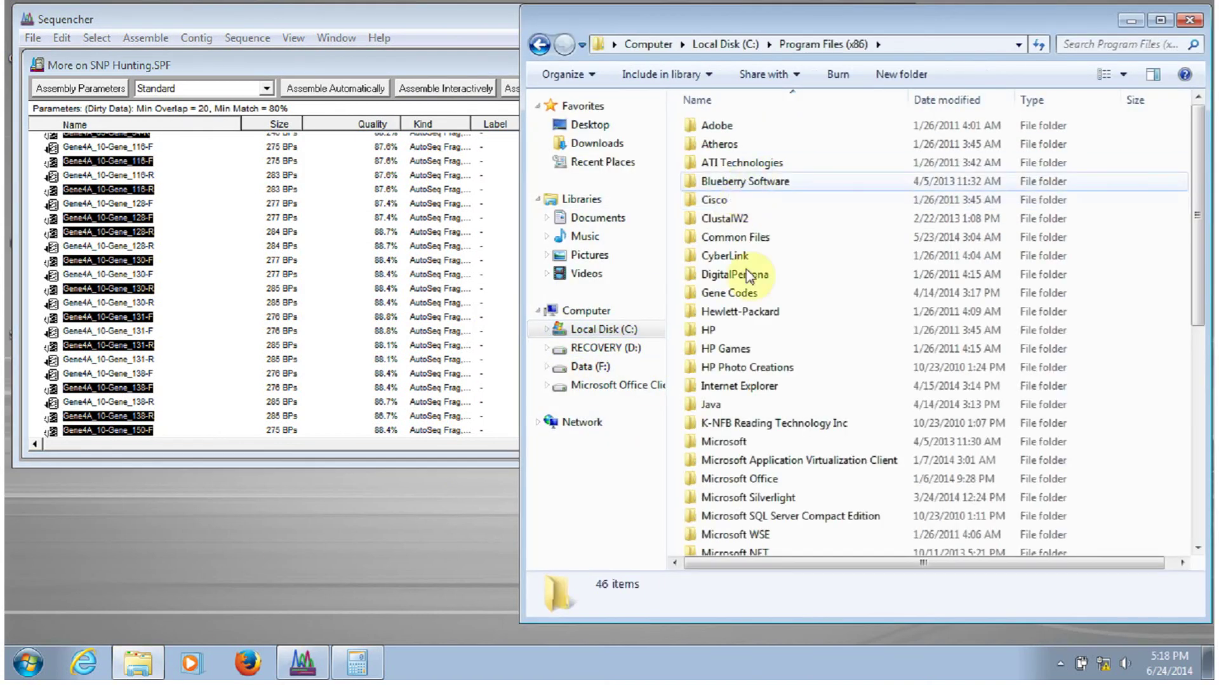
{"action": "double_click", "coordinate": [751, 295]}
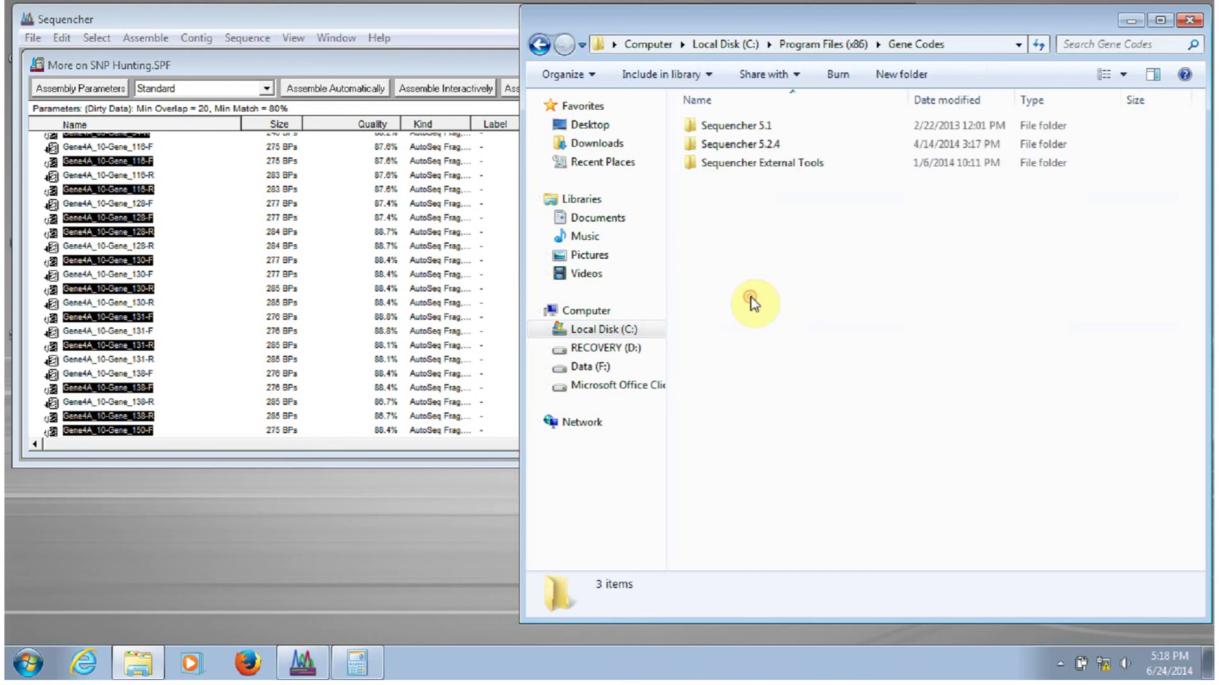
{"action": "double_click", "coordinate": [739, 146]}
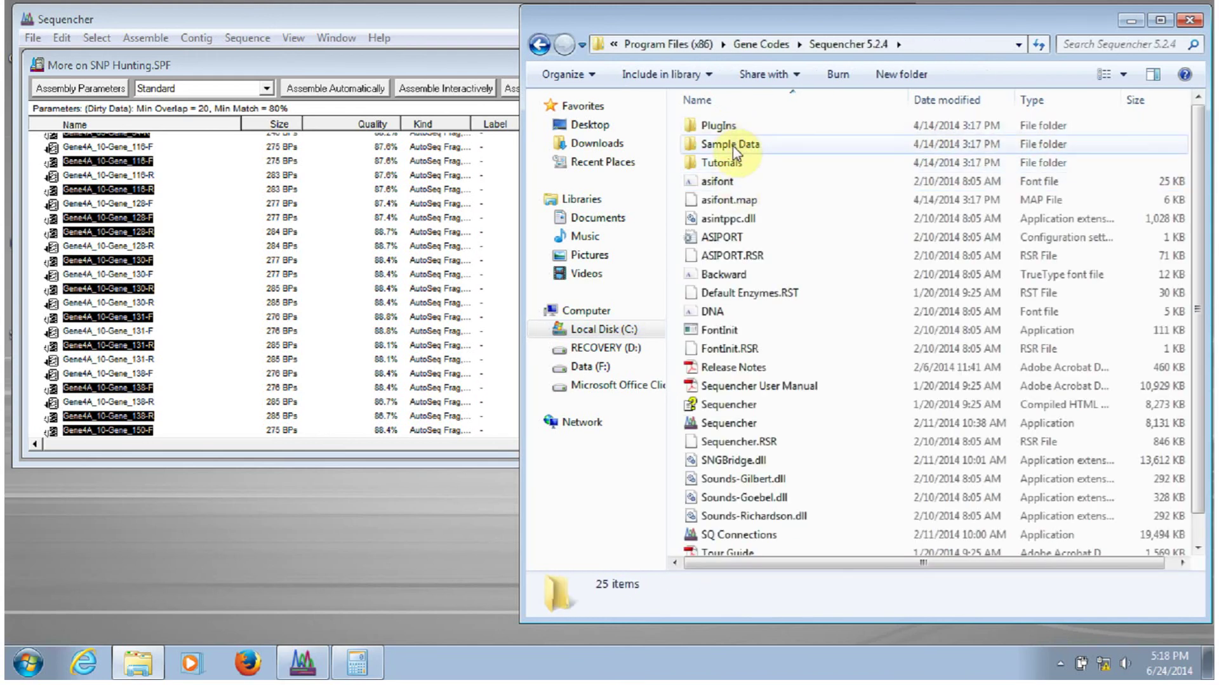
{"action": "double_click", "coordinate": [734, 146]}
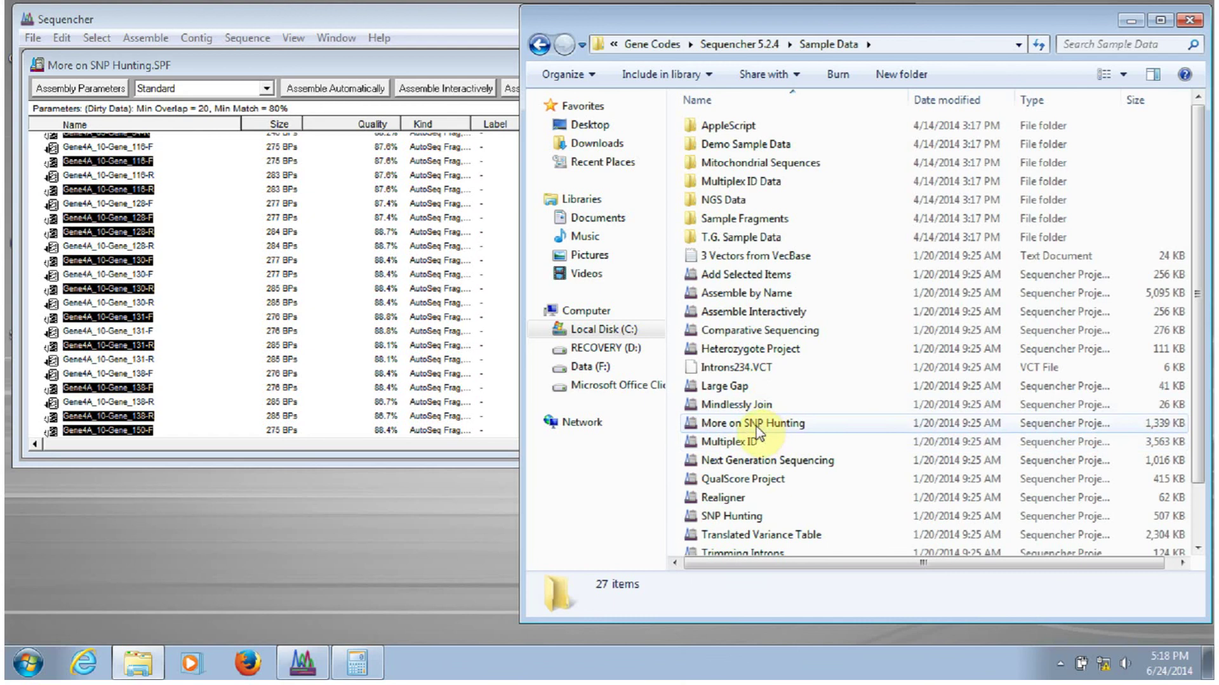
{"action": "left_click_drag", "start_coordinate": [756, 427], "coordinate": [229, 273]}
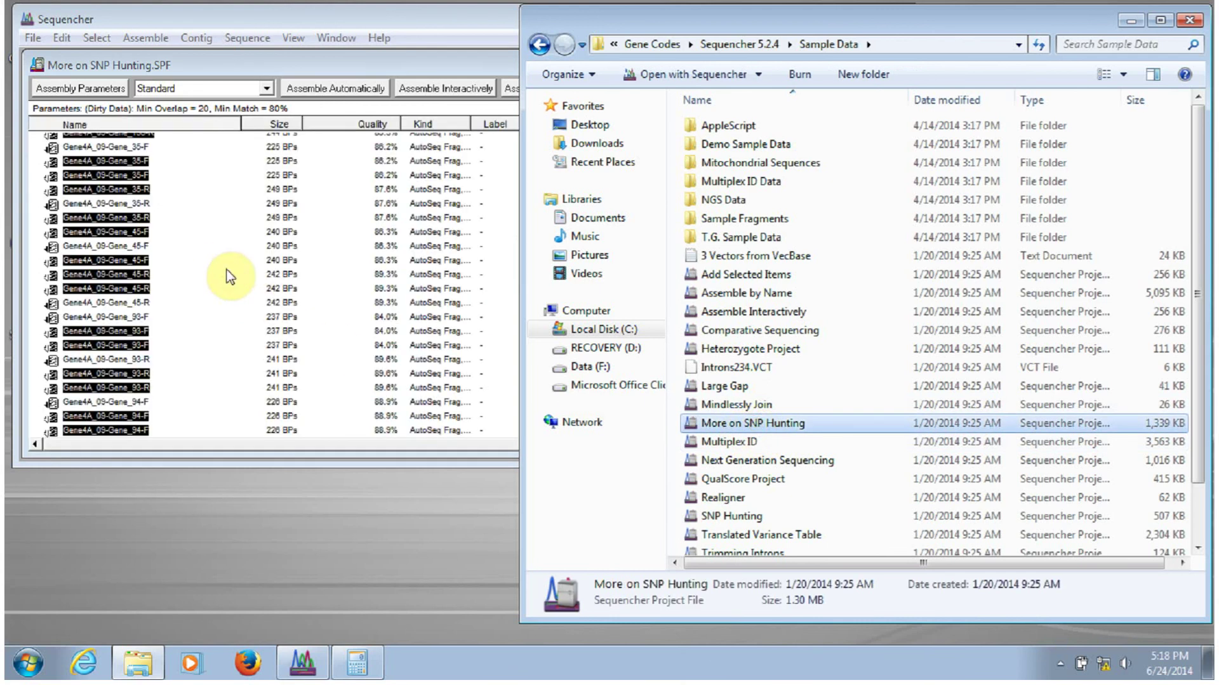
{"action": "left_click", "coordinate": [357, 76]}
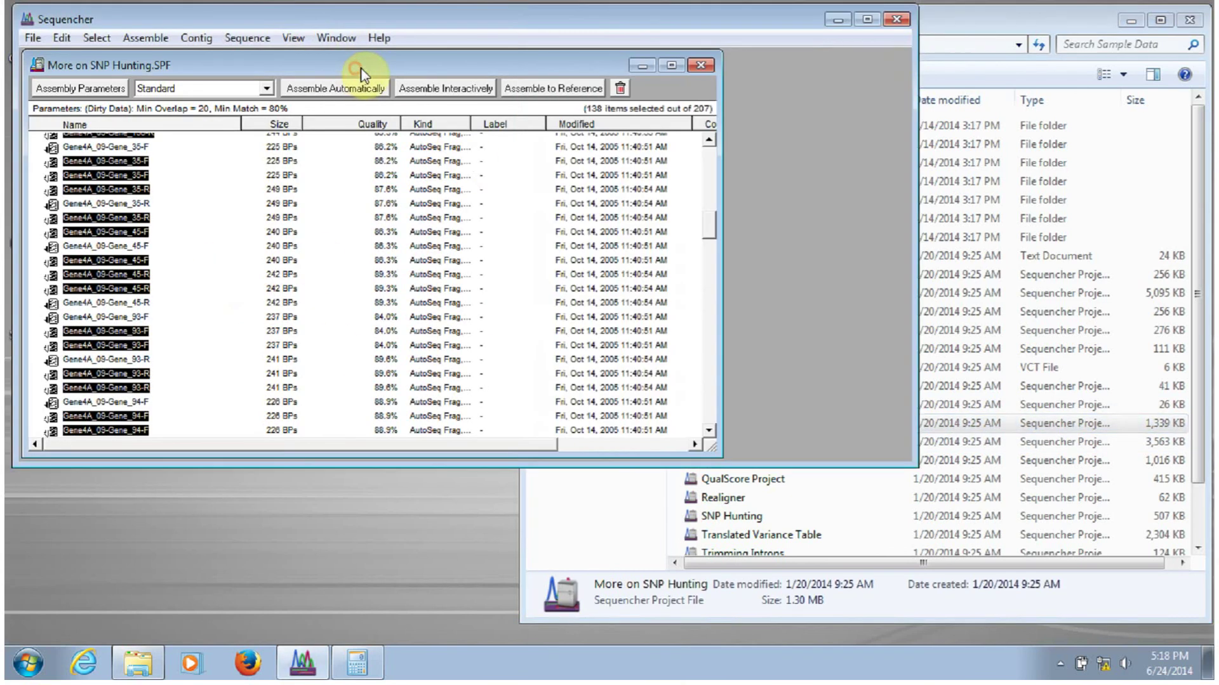
- Close the More on SNP Hunting project, discarding its changes
{"action": "left_click", "coordinate": [701, 66]}
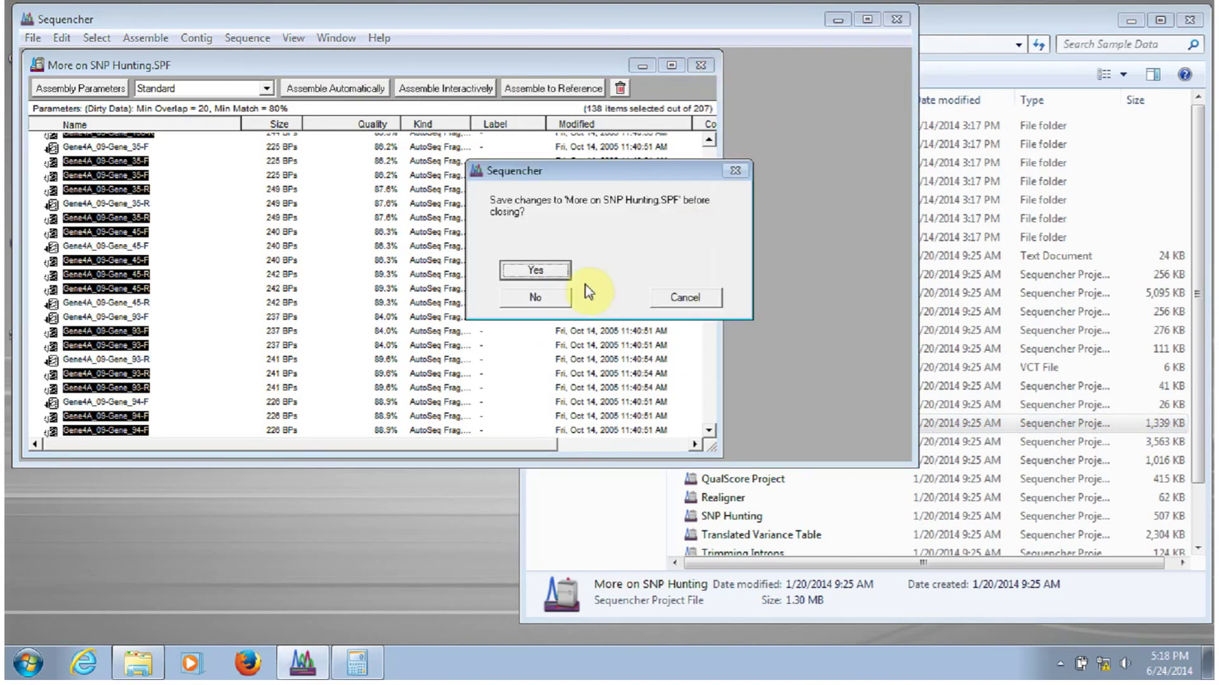
{"action": "left_click", "coordinate": [547, 300]}
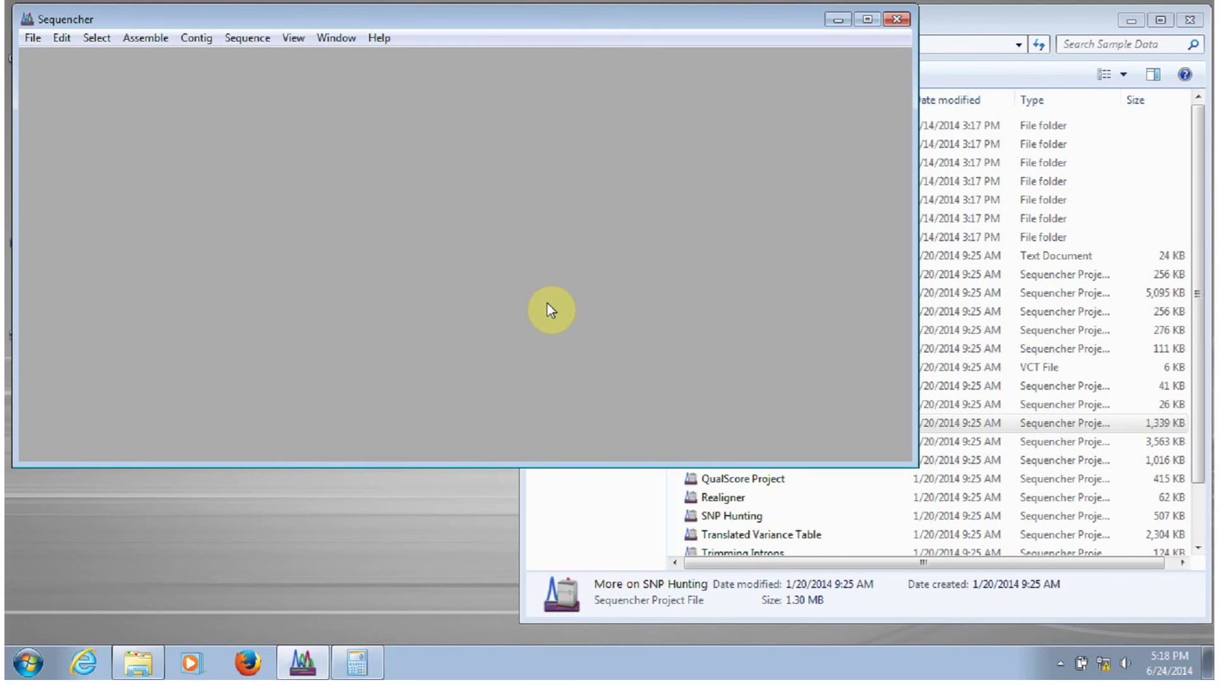
{"action": "left_click", "coordinate": [1011, 21]}
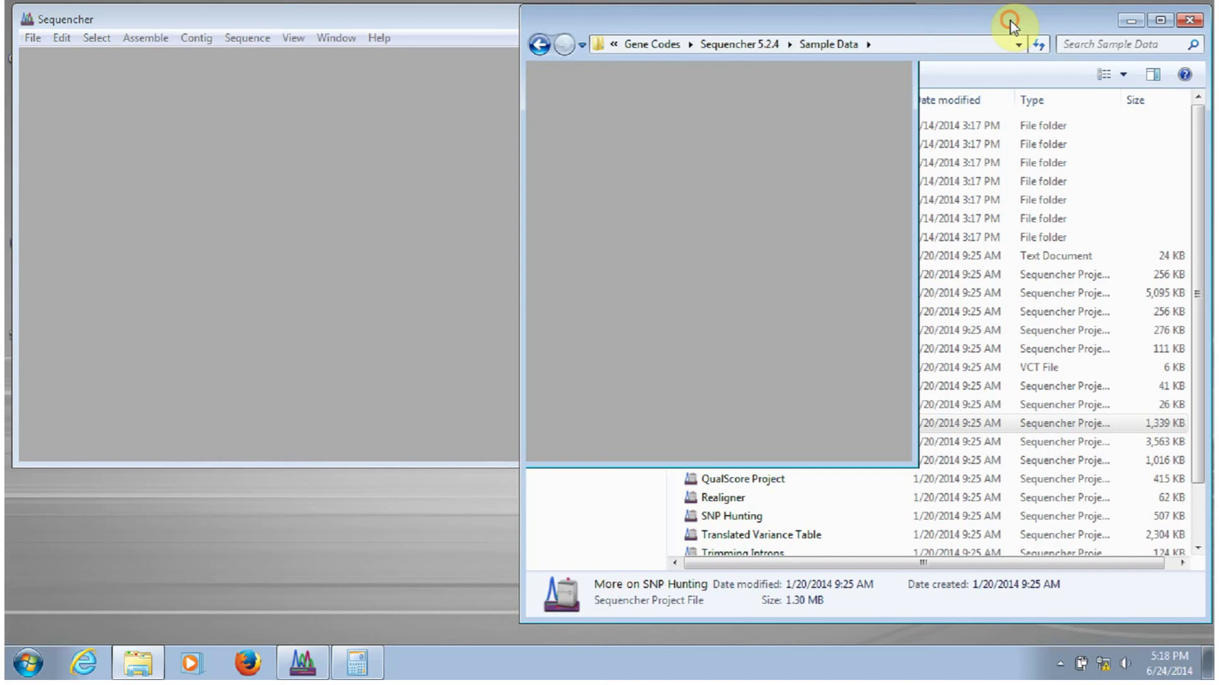
{"action": "left_click", "coordinate": [367, 25]}
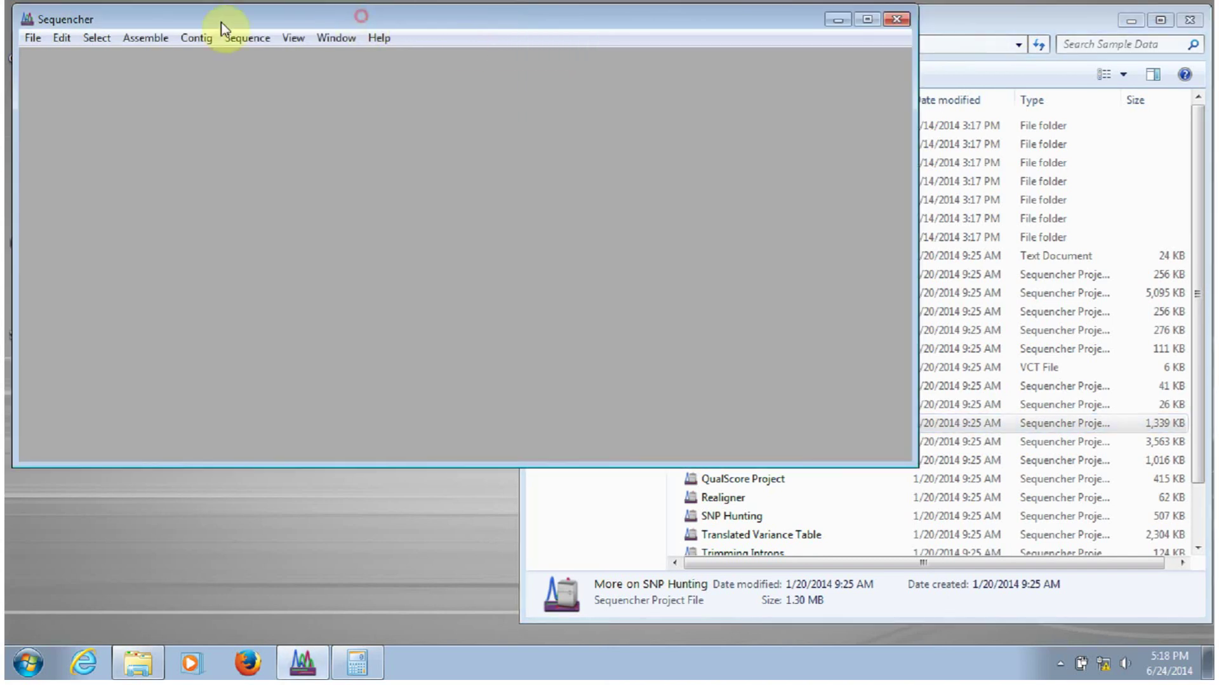
- Create a new empty Untitled Project with File > New Project
{"action": "left_click", "coordinate": [33, 38]}
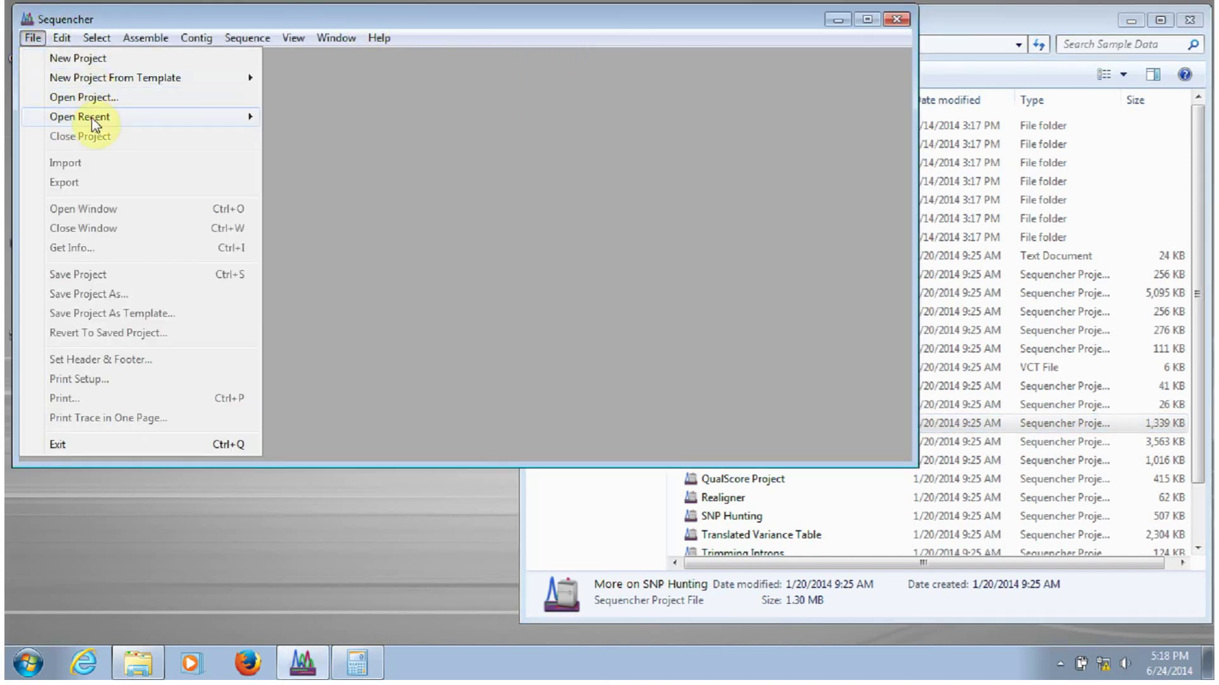
{"action": "left_click", "coordinate": [84, 57]}
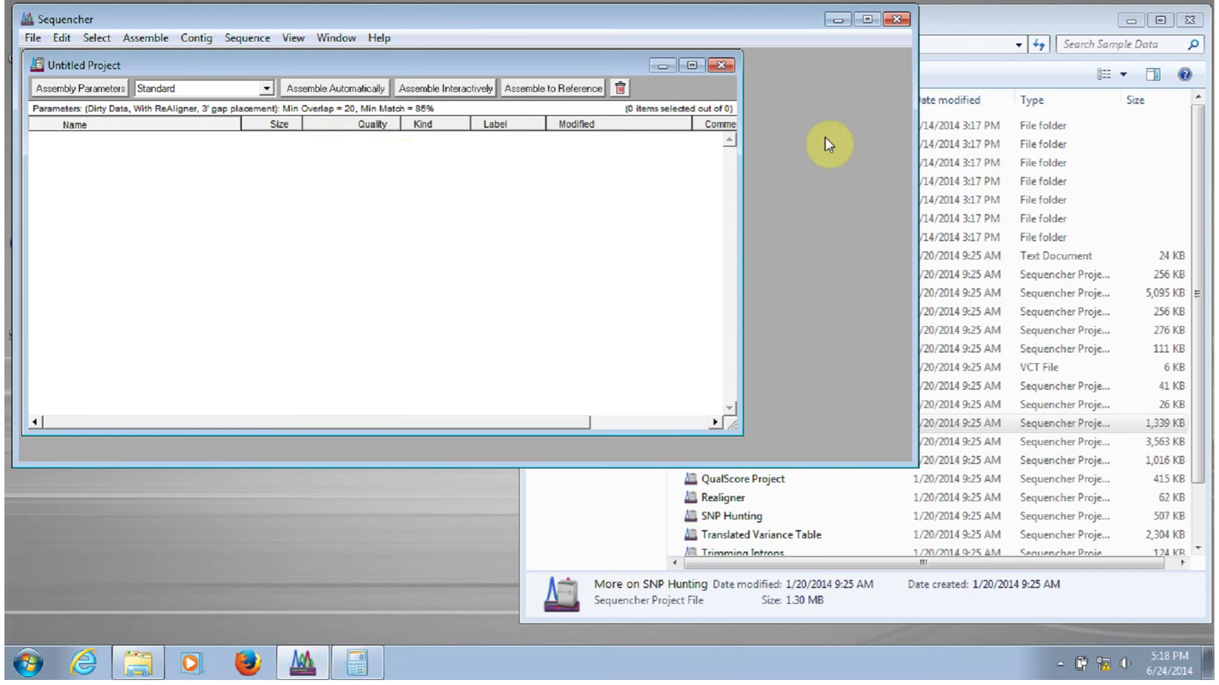
{"action": "left_click", "coordinate": [971, 28]}
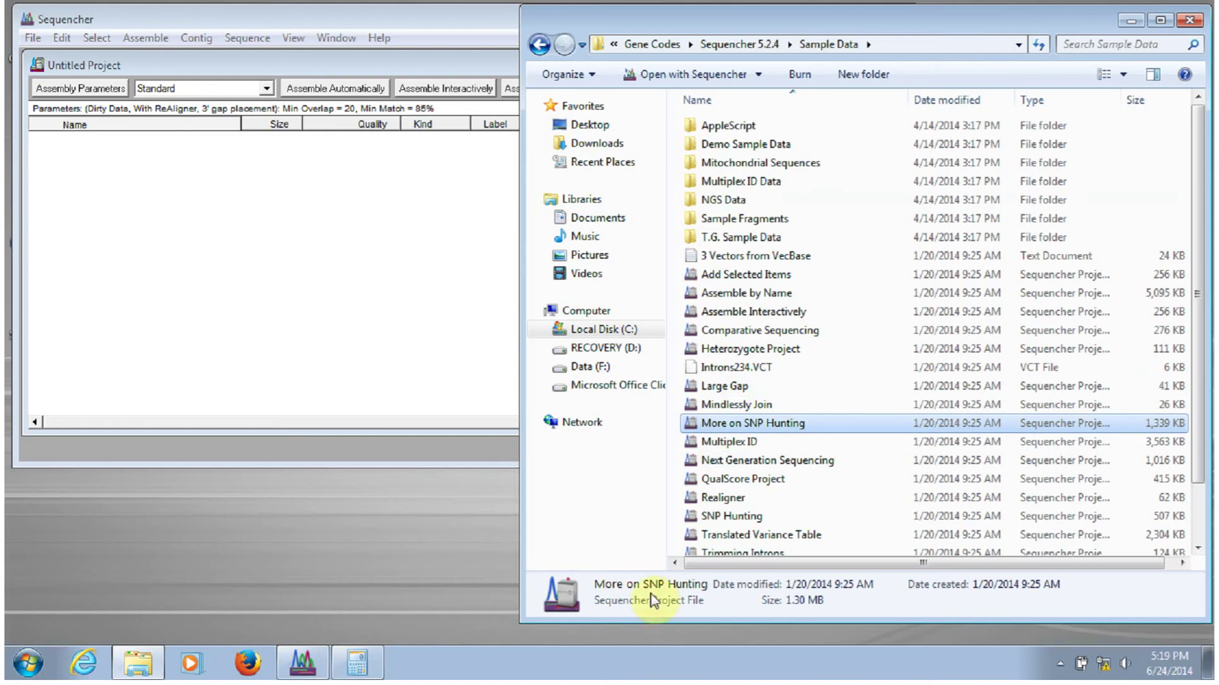
- Drag the Next Generation Sequencing sample from Explorer into the Untitled Project, adding its reference sequences
{"action": "left_click", "coordinate": [752, 459]}
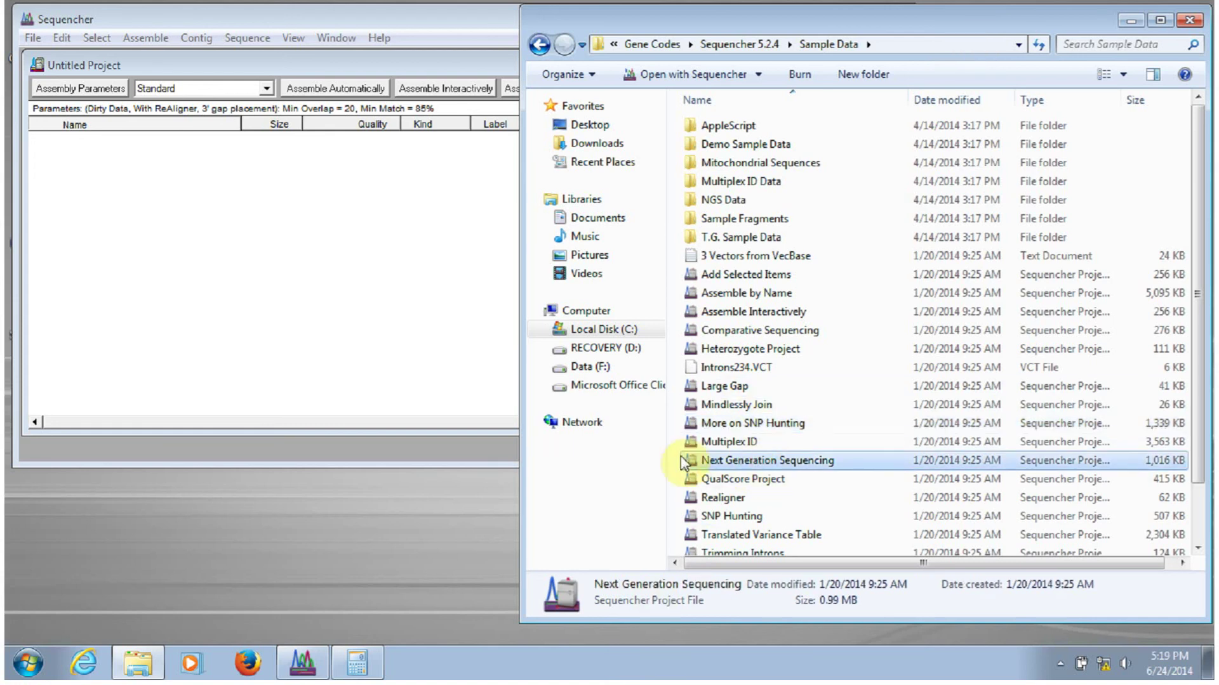
{"action": "left_click_drag", "start_coordinate": [702, 465], "coordinate": [178, 195]}
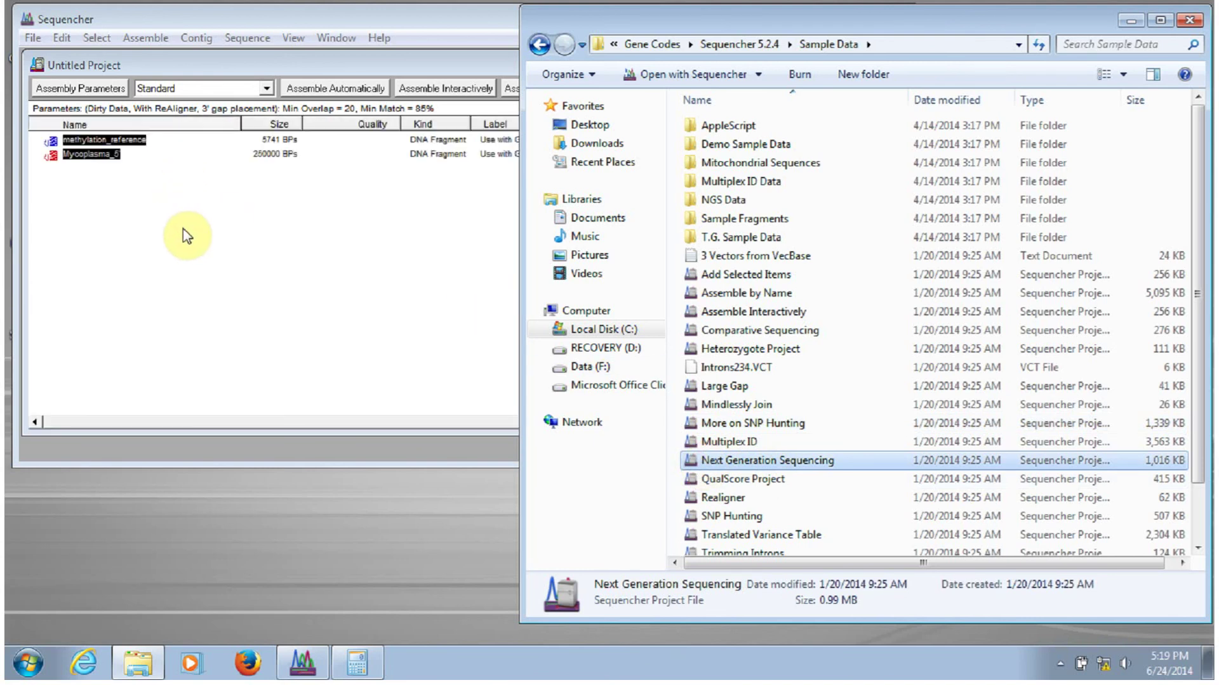
{"action": "left_click", "coordinate": [353, 68]}
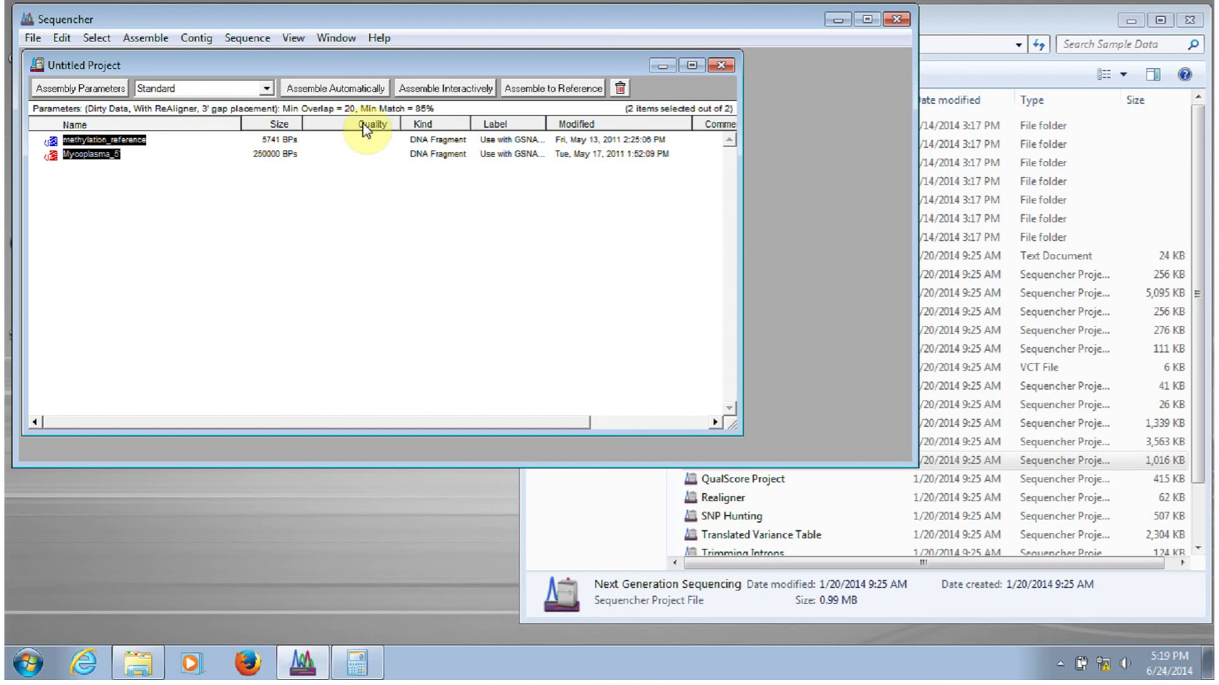
- Select only Mycoplasma_5 and open the Align Data Files to Ref Using GSNAP dialog
{"action": "left_click", "coordinate": [85, 184]}
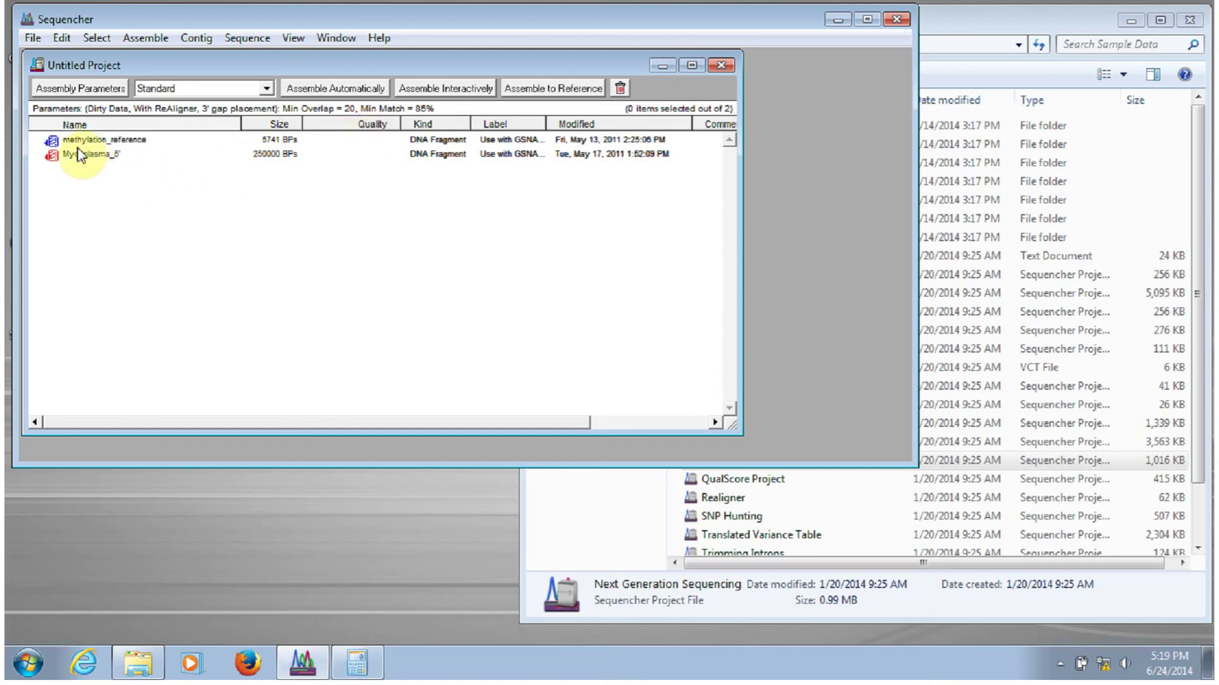
{"action": "left_click", "coordinate": [77, 154]}
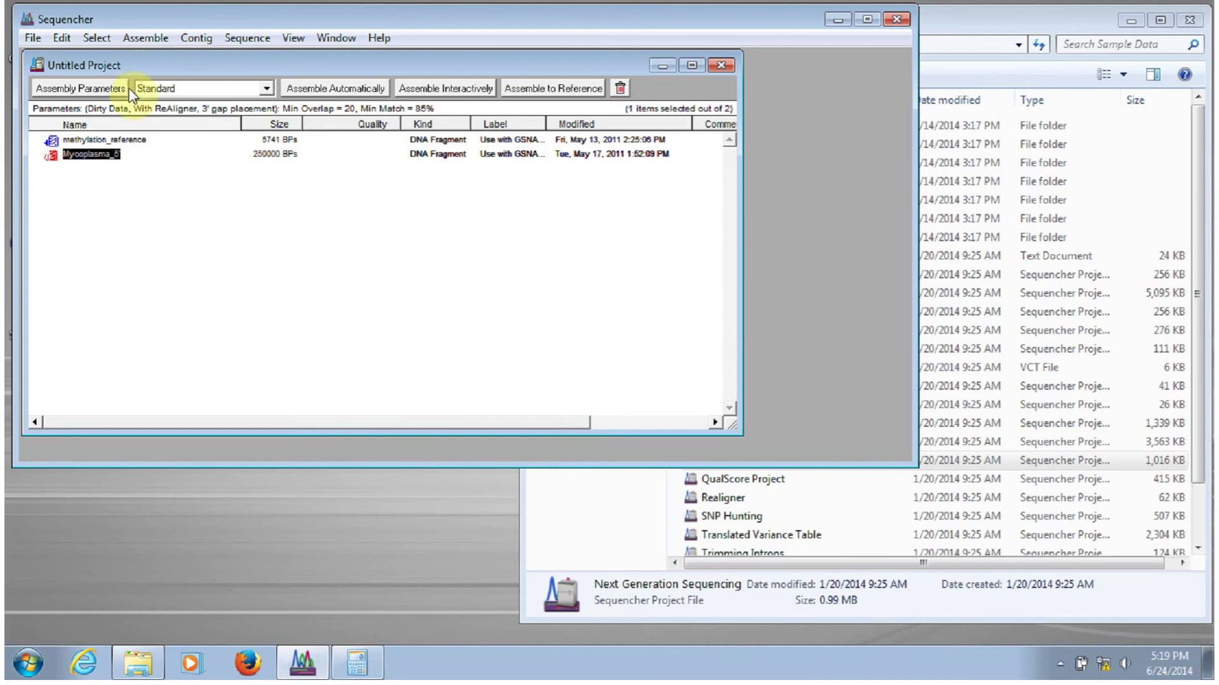
{"action": "left_click", "coordinate": [97, 37]}
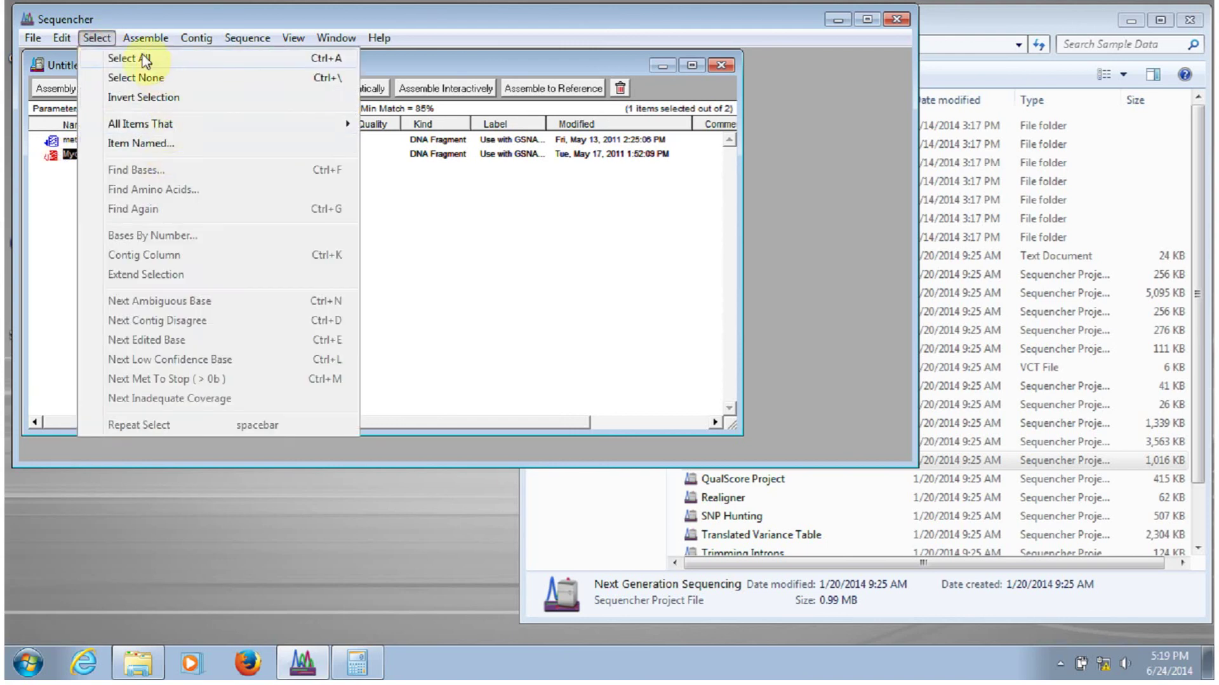
{"action": "mouse_move", "coordinate": [145, 38]}
{"action": "mouse_move", "coordinate": [283, 228]}
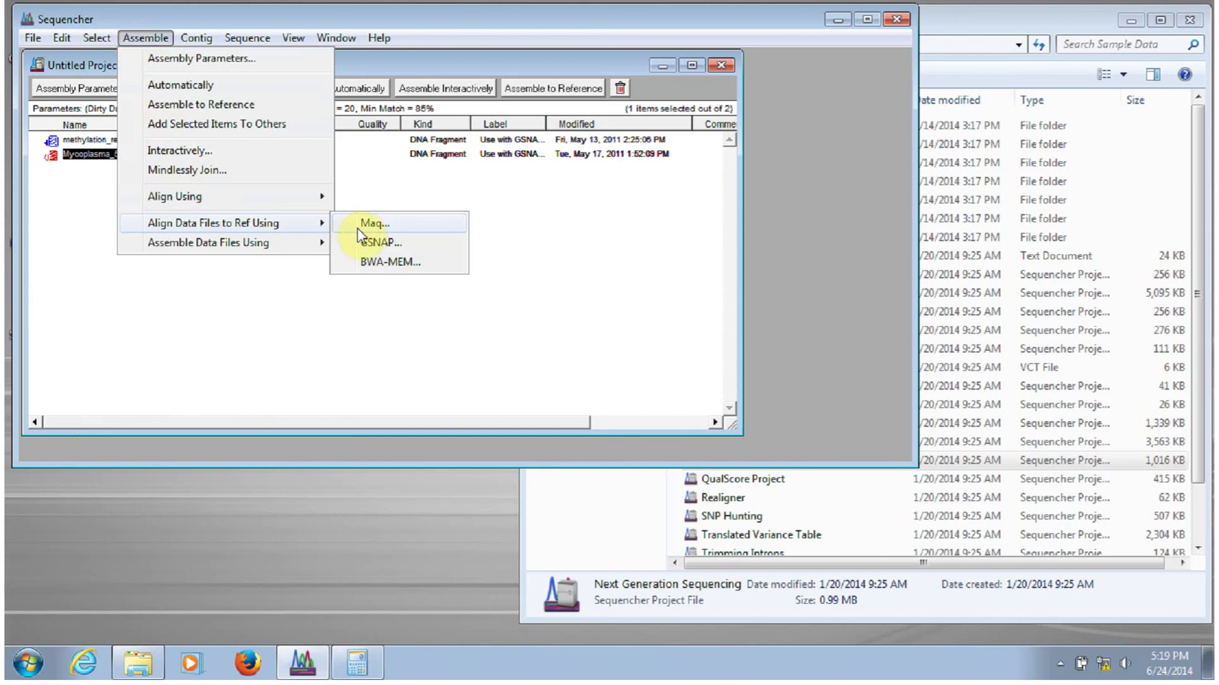
{"action": "left_click", "coordinate": [365, 246]}
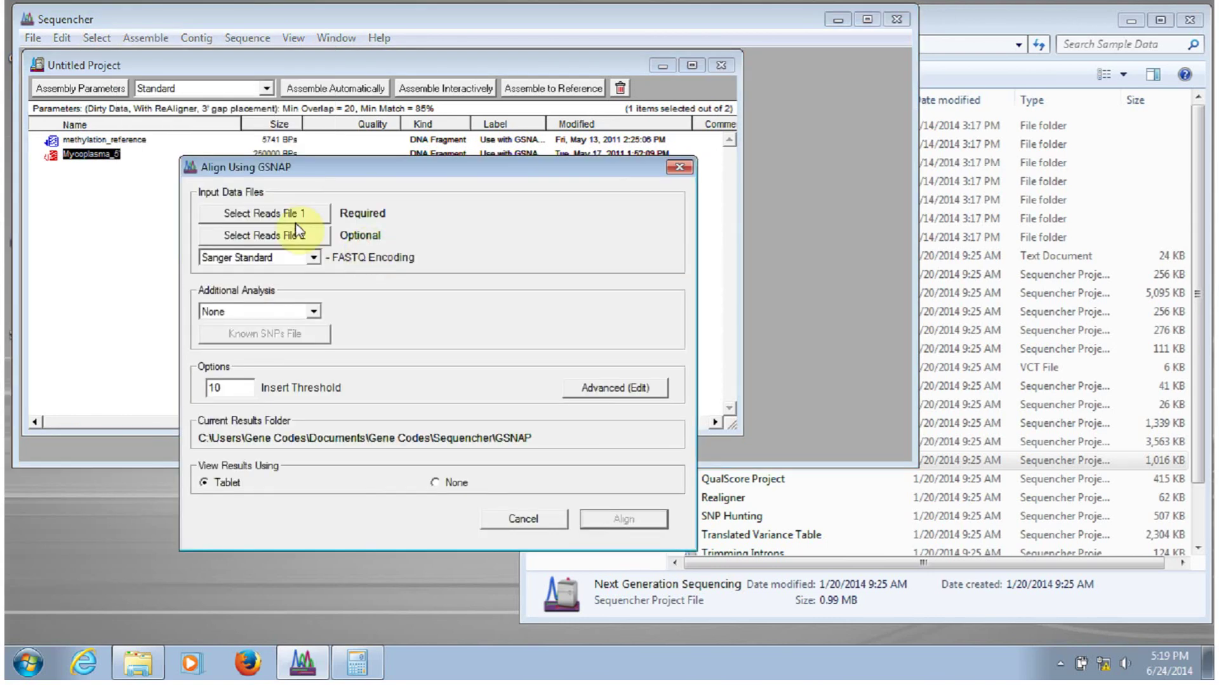
- Use NGS Data/read1.fq as Reads File 1 and read2.fq as Reads File 2, then run Align
{"action": "left_click", "coordinate": [256, 219]}
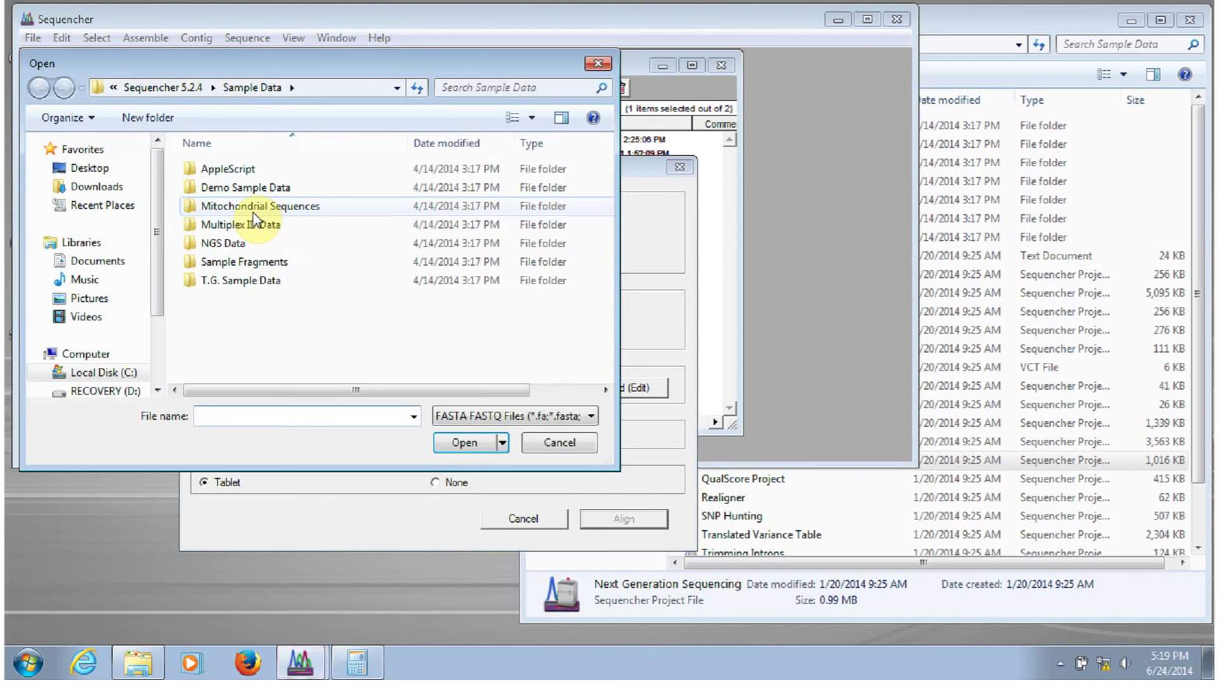
{"action": "double_click", "coordinate": [240, 243]}
{"action": "double_click", "coordinate": [234, 198]}
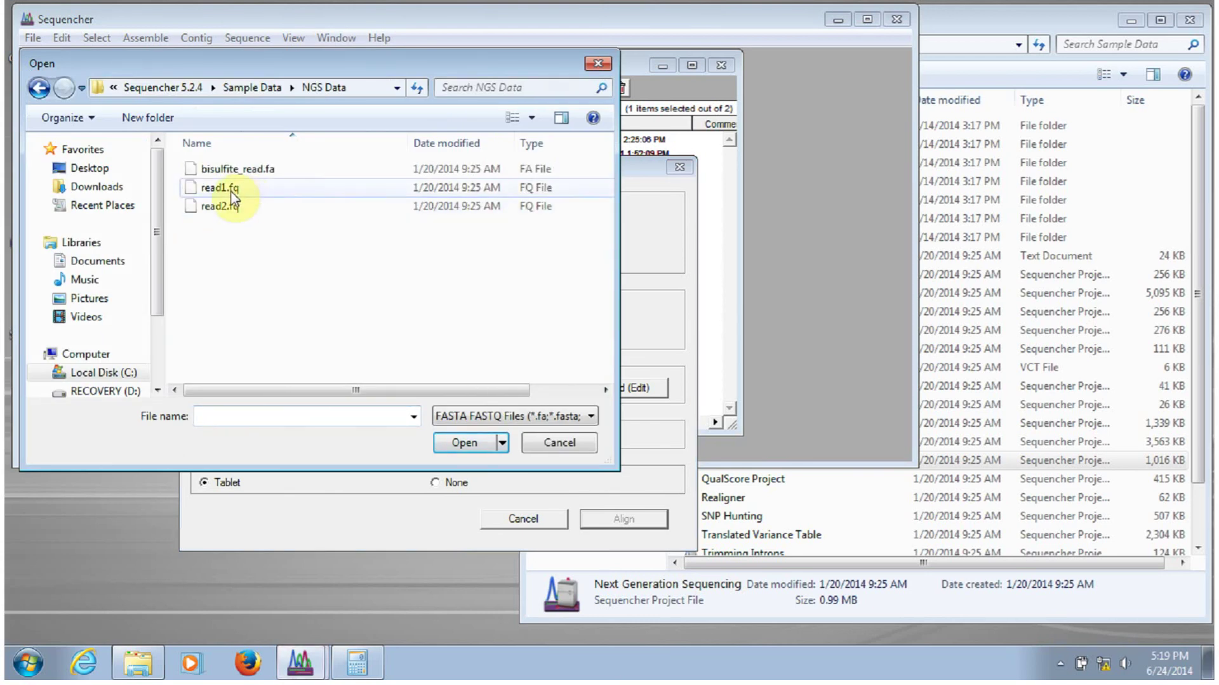
{"action": "left_click", "coordinate": [275, 236]}
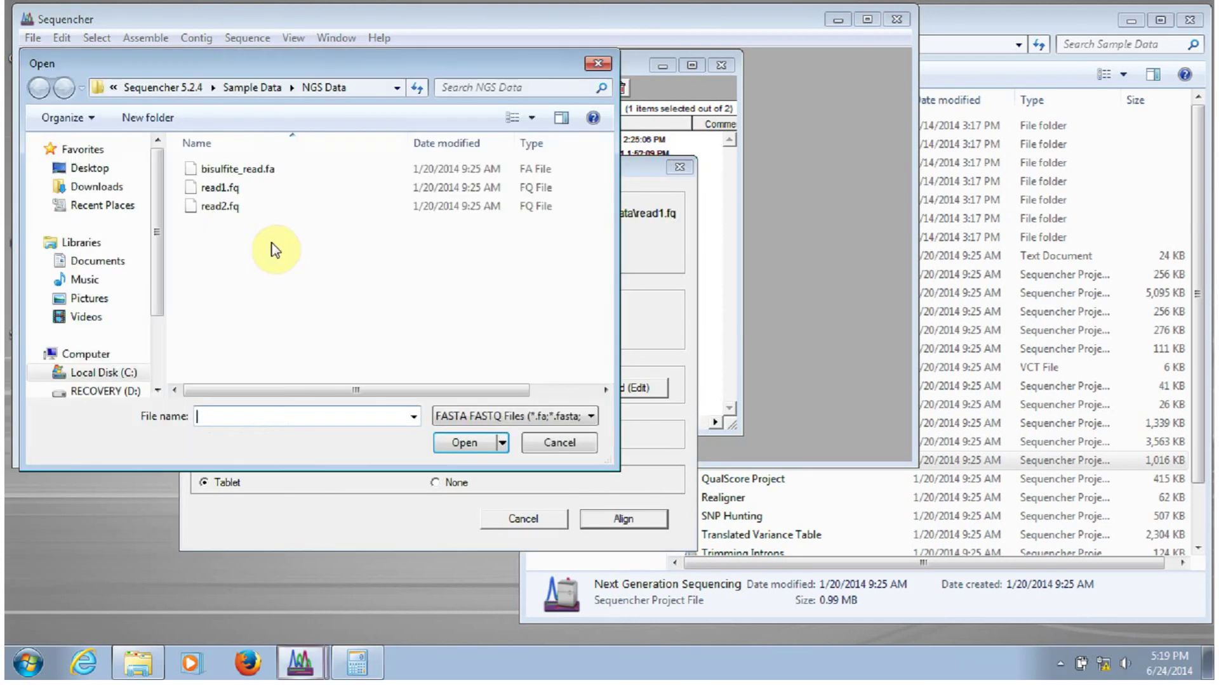
{"action": "left_click", "coordinate": [223, 207]}
{"action": "double_click", "coordinate": [224, 208]}
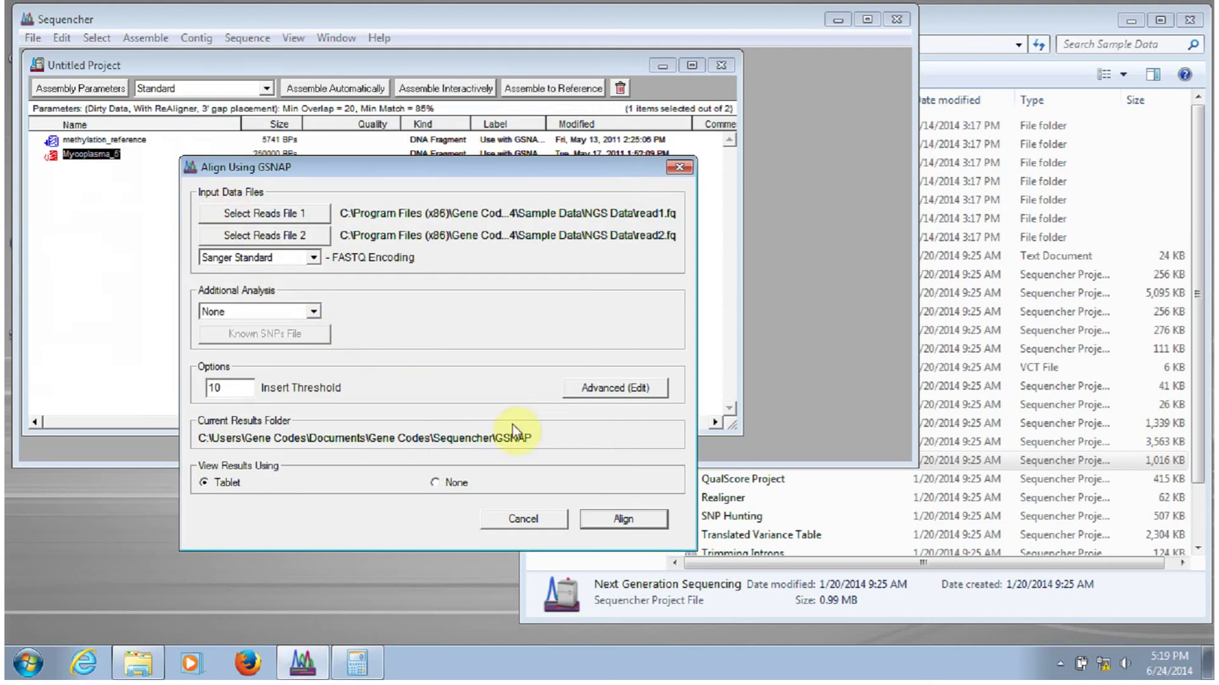
{"action": "left_click", "coordinate": [624, 521]}
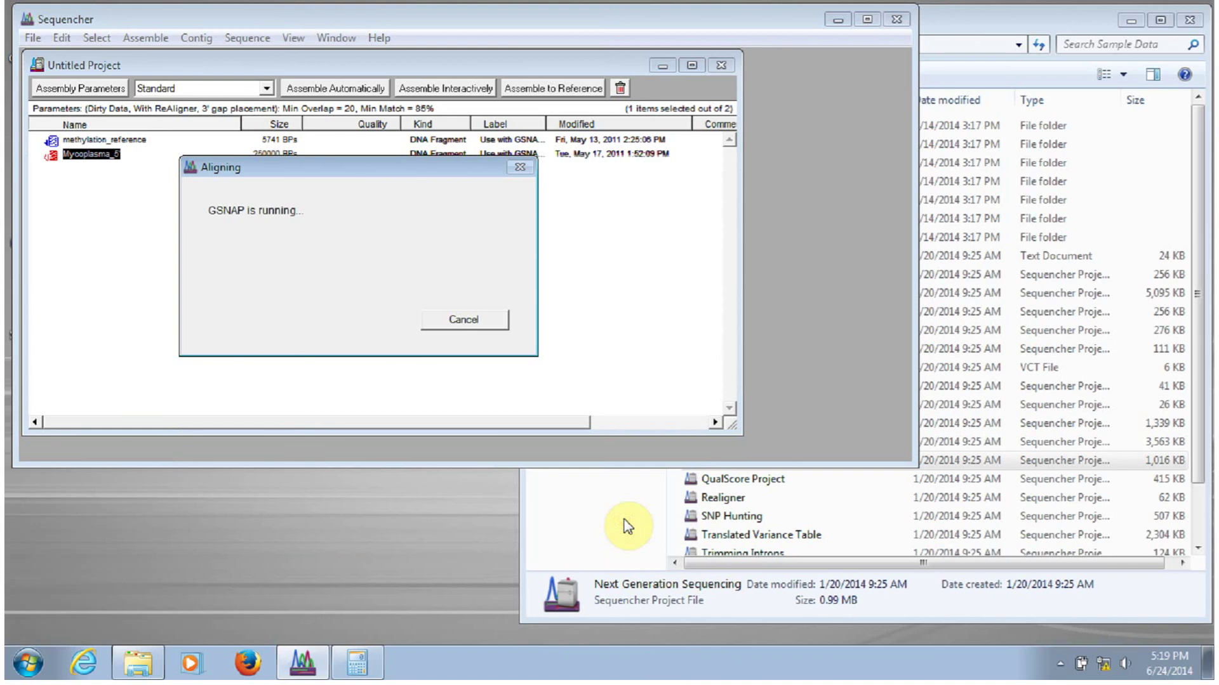